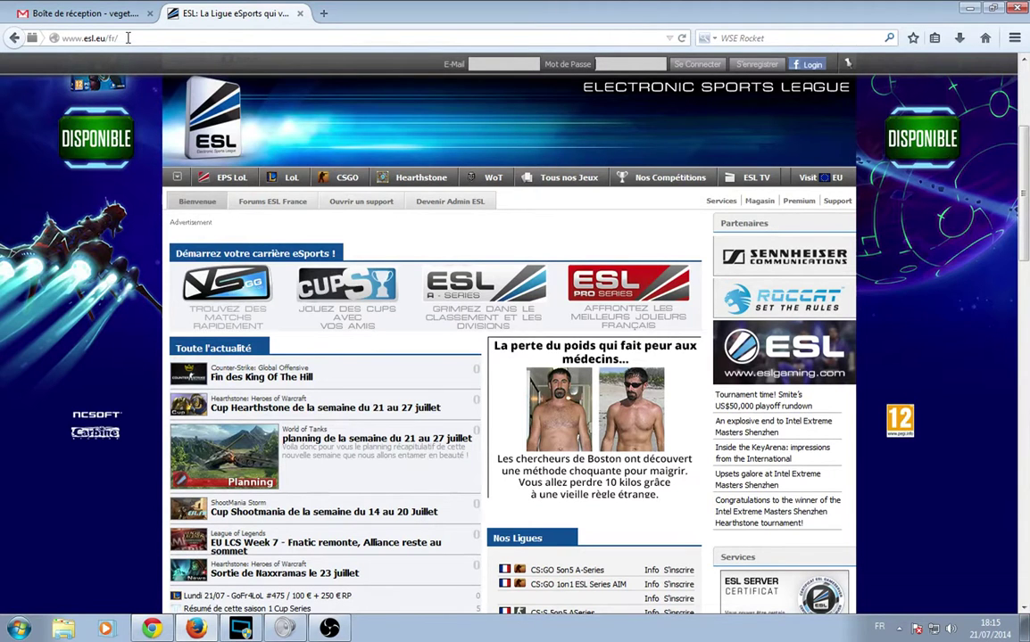
Open the ESL player registration form and fill in the account's e-mail address
click(765, 71)
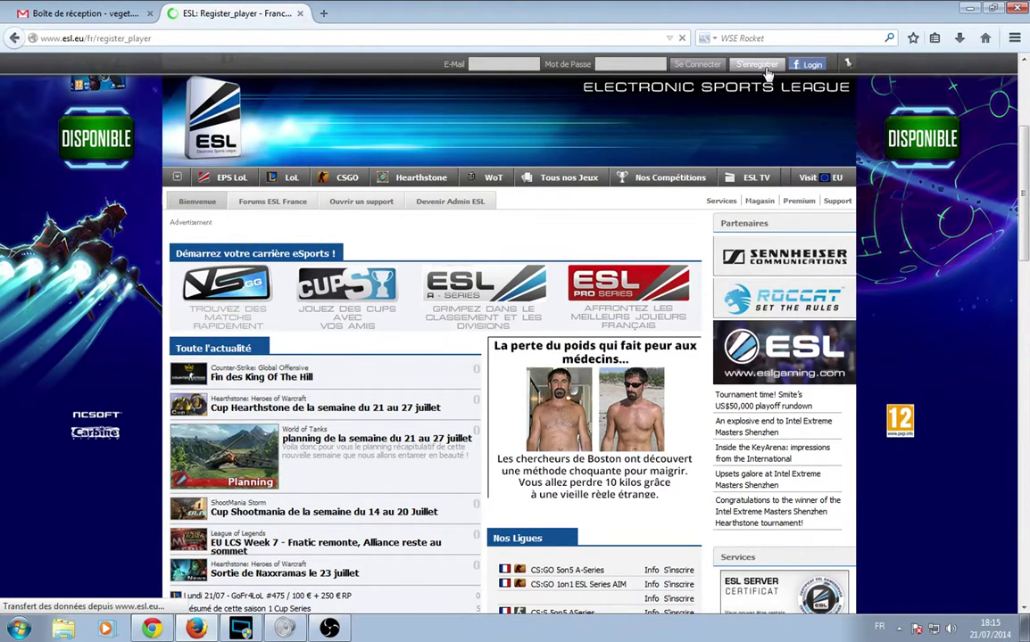
scroll(589, 272, down, 3)
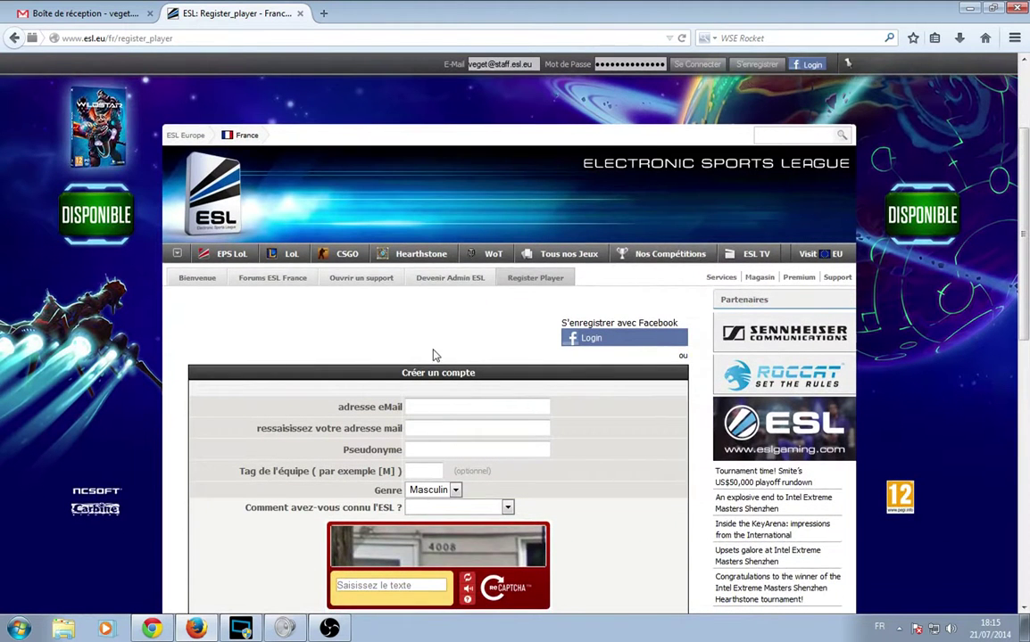
scroll(435, 356, down, 3)
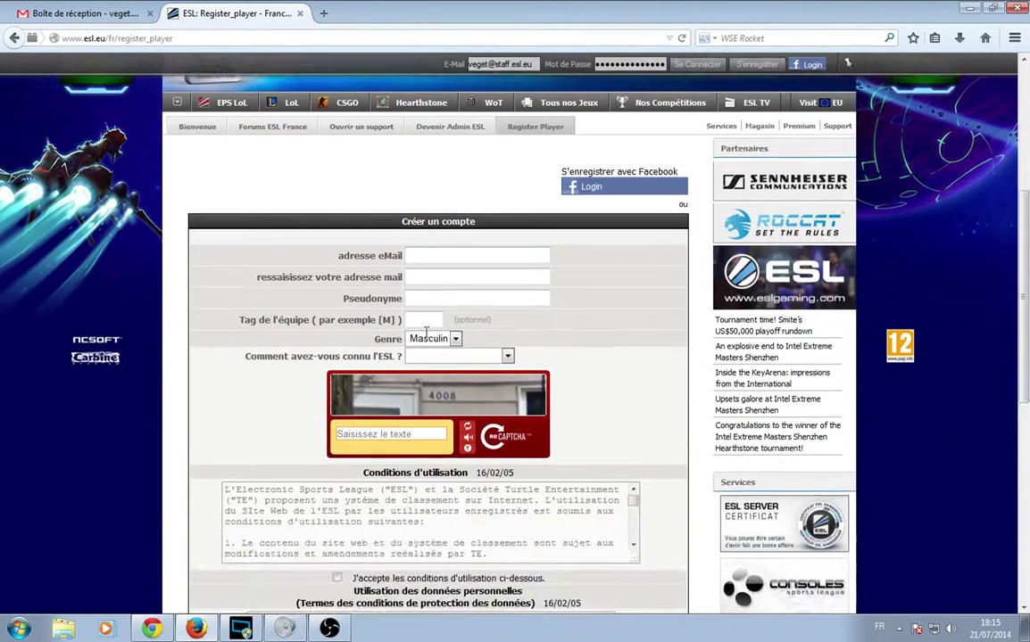
click(445, 255)
click(445, 255)
click(445, 297)
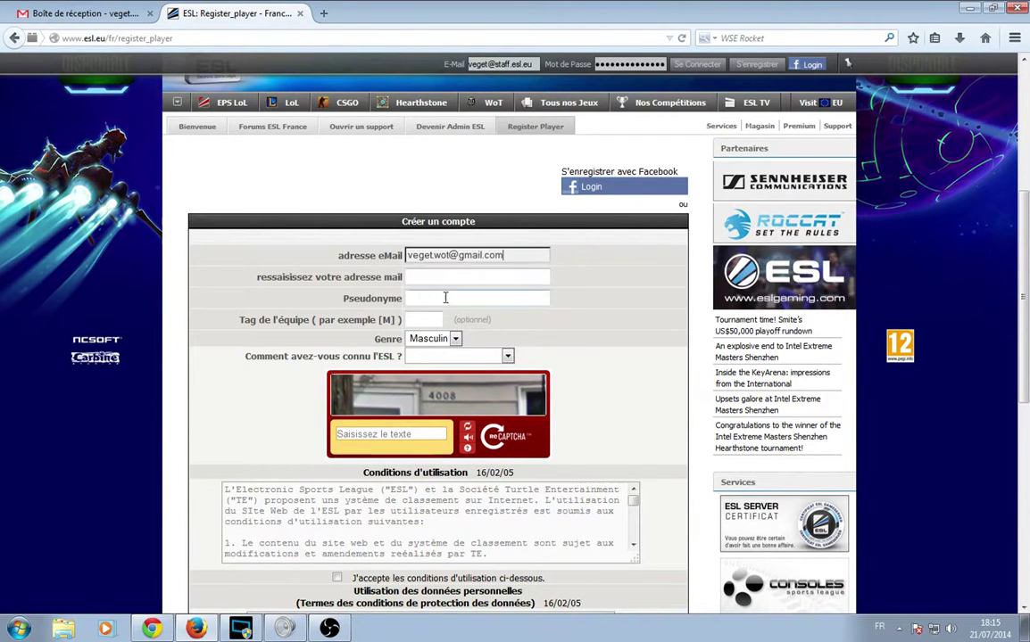
Copy the entered e-mail address into the e-mail confirmation field
click(482, 255)
drag(407, 255, 555, 254)
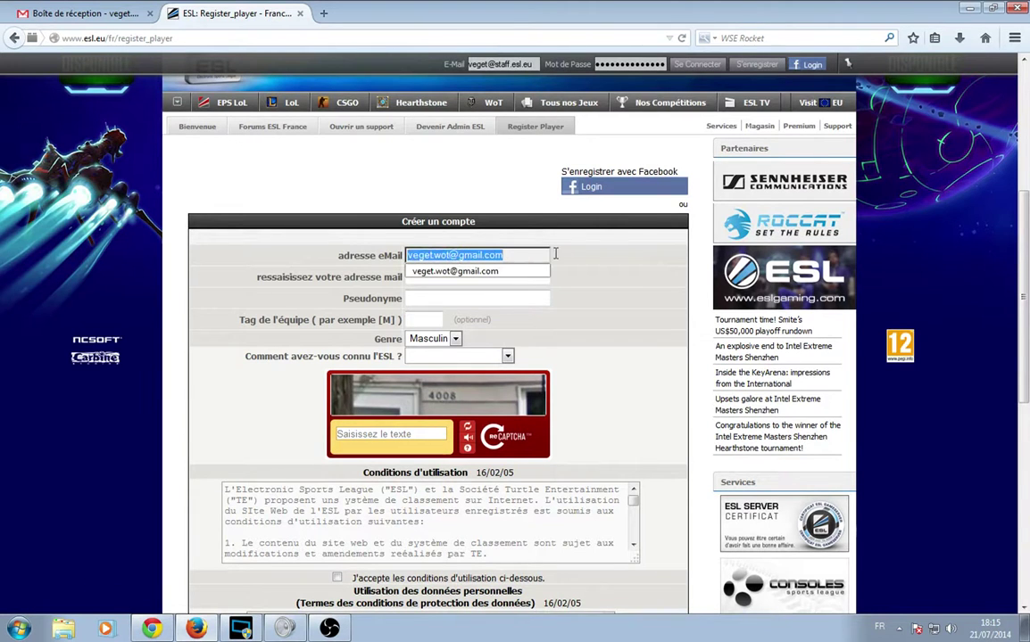
key(ctrl+c)
click(410, 277)
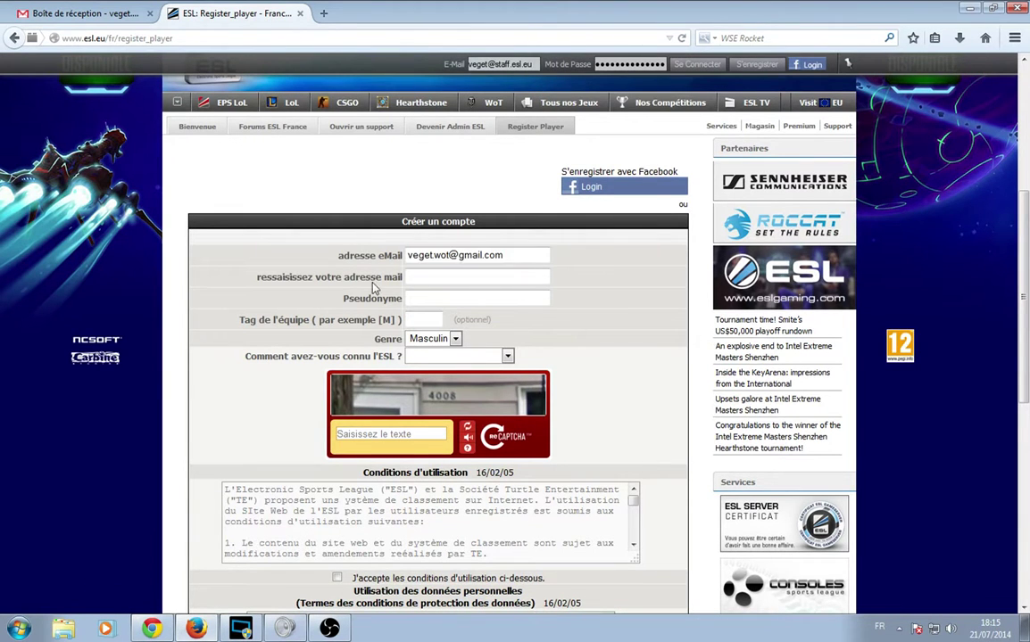
key(ctrl+v)
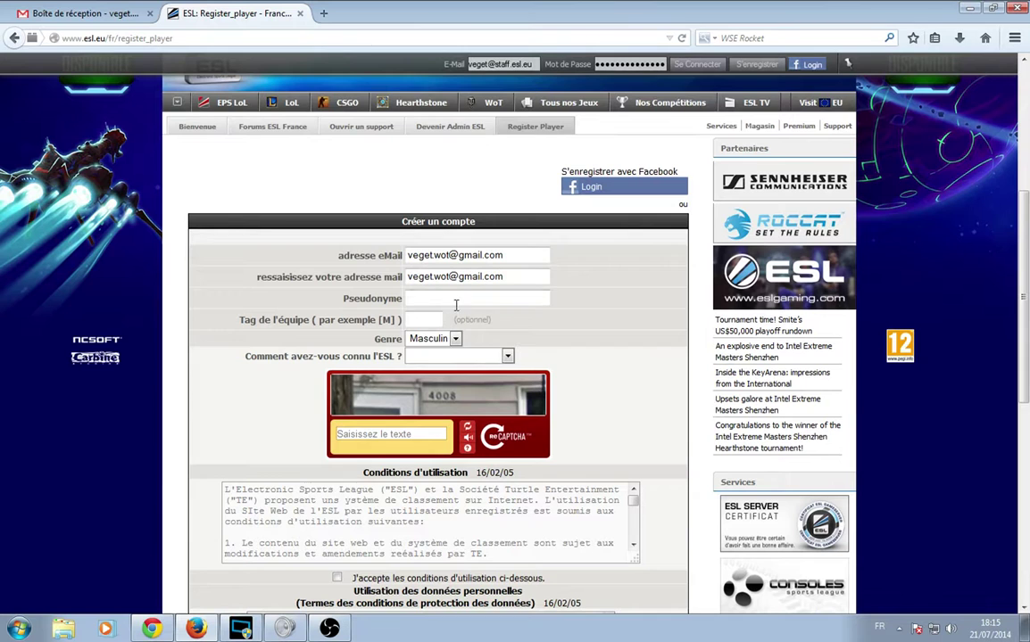
Set the player pseudonym to Poubelle and the optional team tag to M_WOT
click(420, 298)
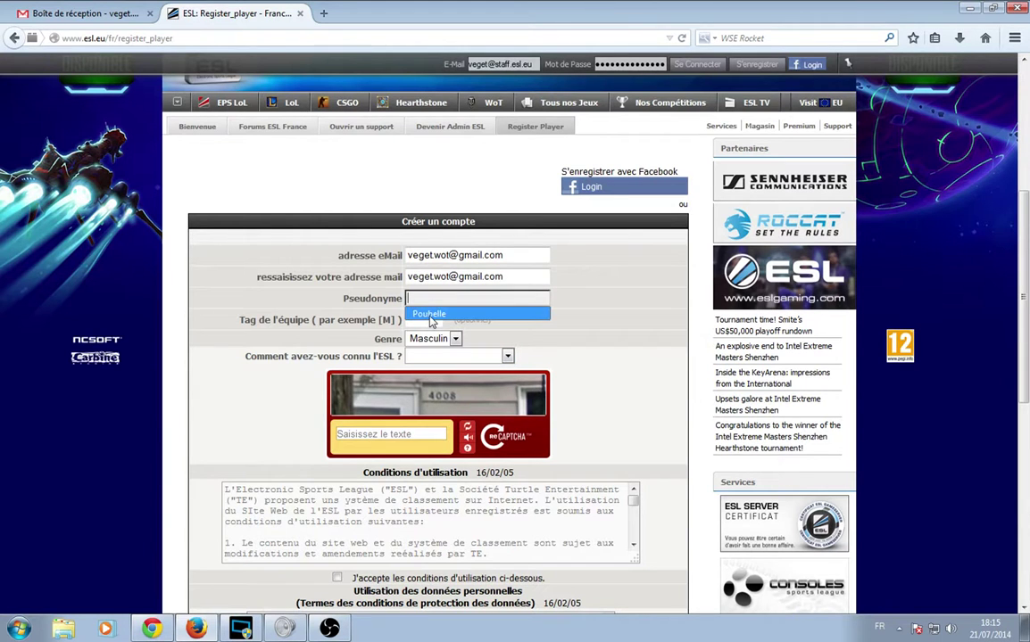
click(431, 317)
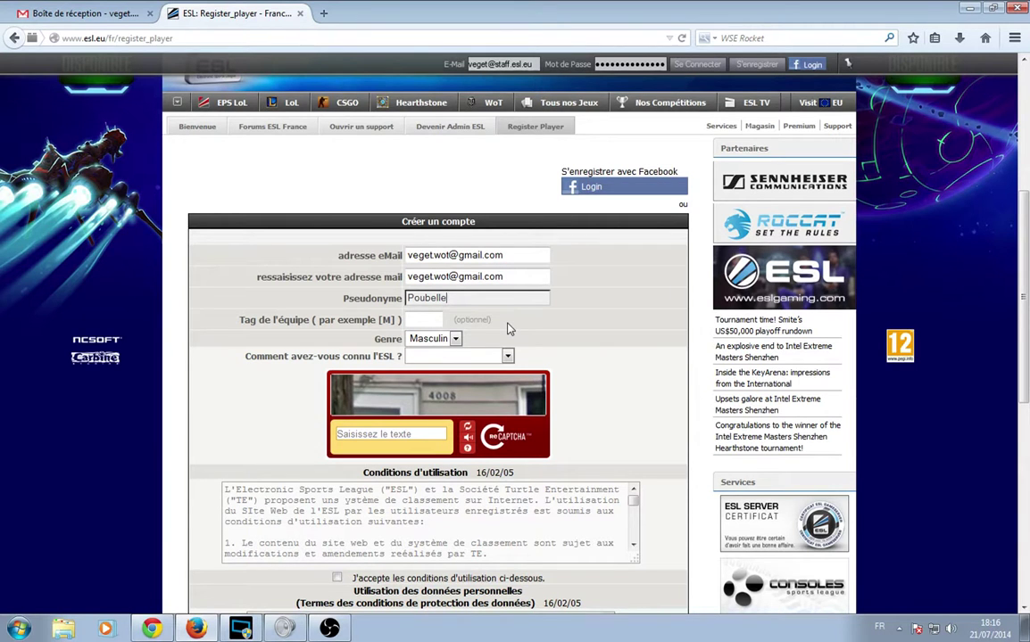
click(417, 319)
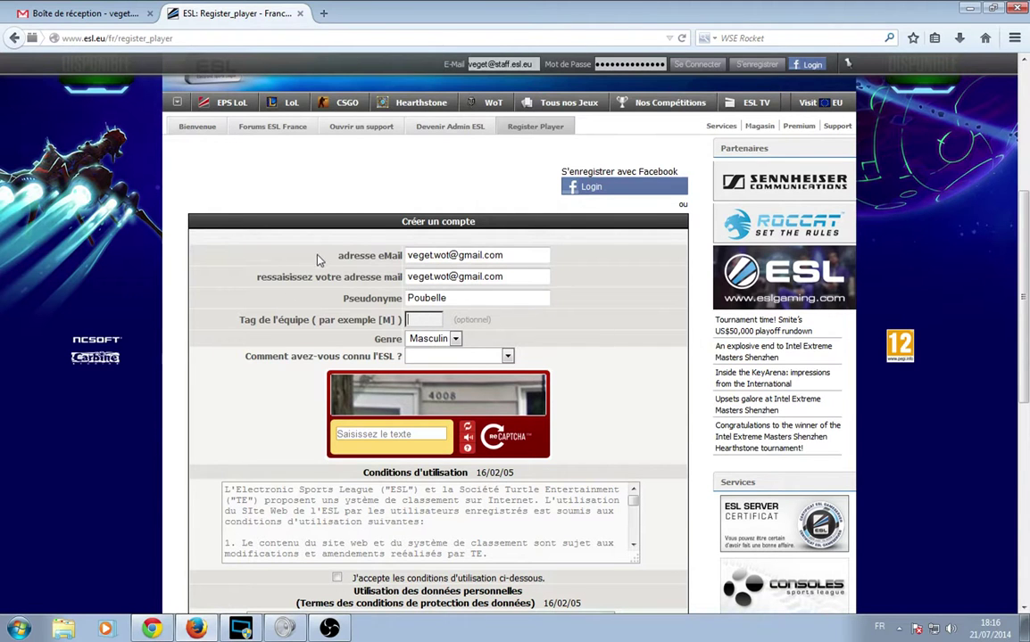
text(M)
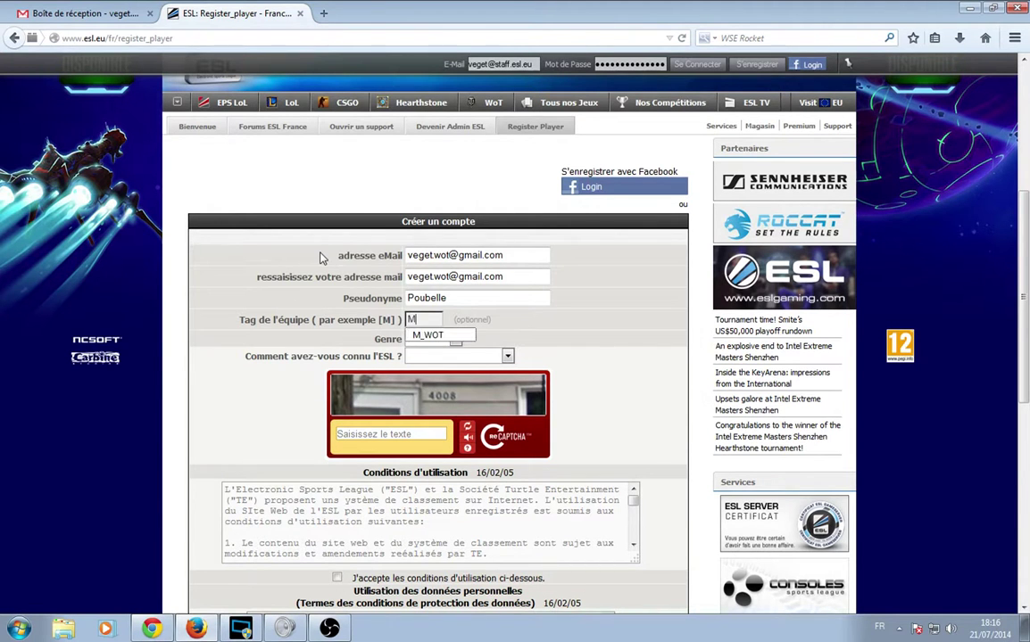
text(_WOT)
click(436, 324)
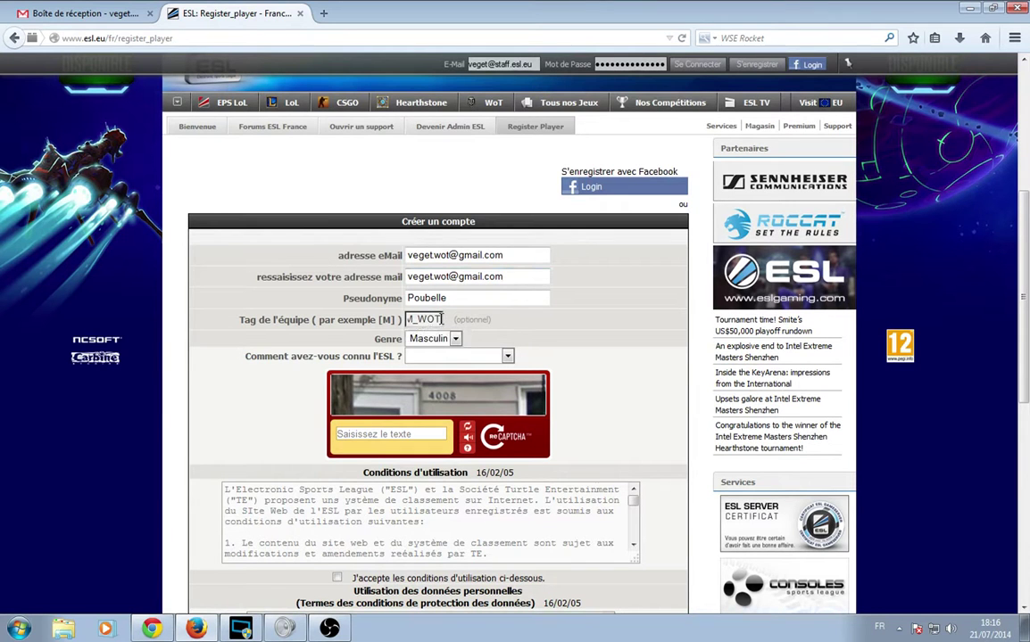
key(ctrl+a)
click(462, 321)
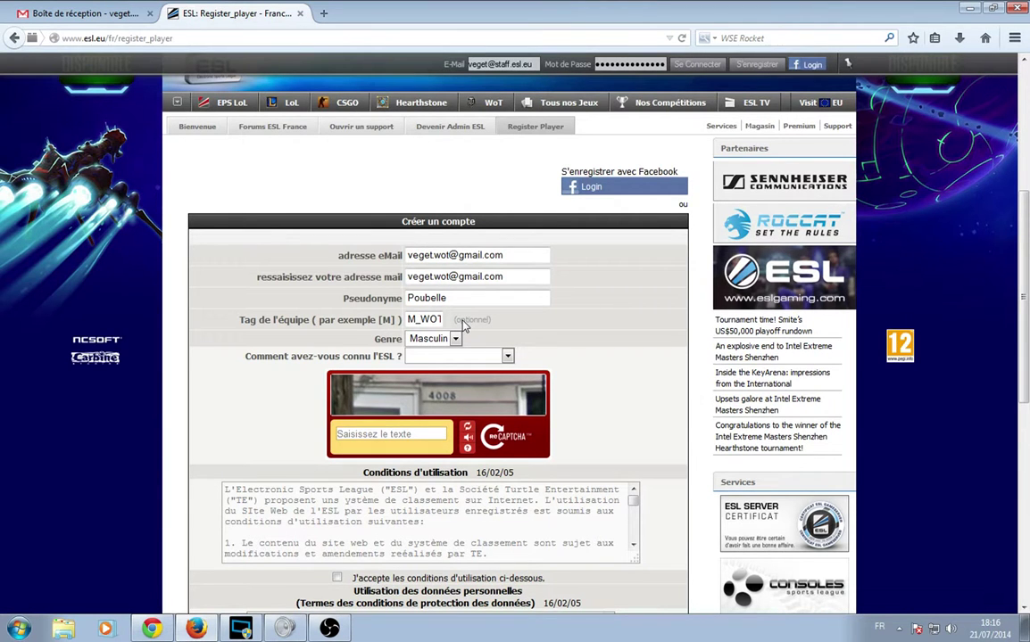
Keep the gender as Masculin and choose "Autres sites Web" as how ESL was discovered
click(413, 340)
click(428, 351)
click(450, 356)
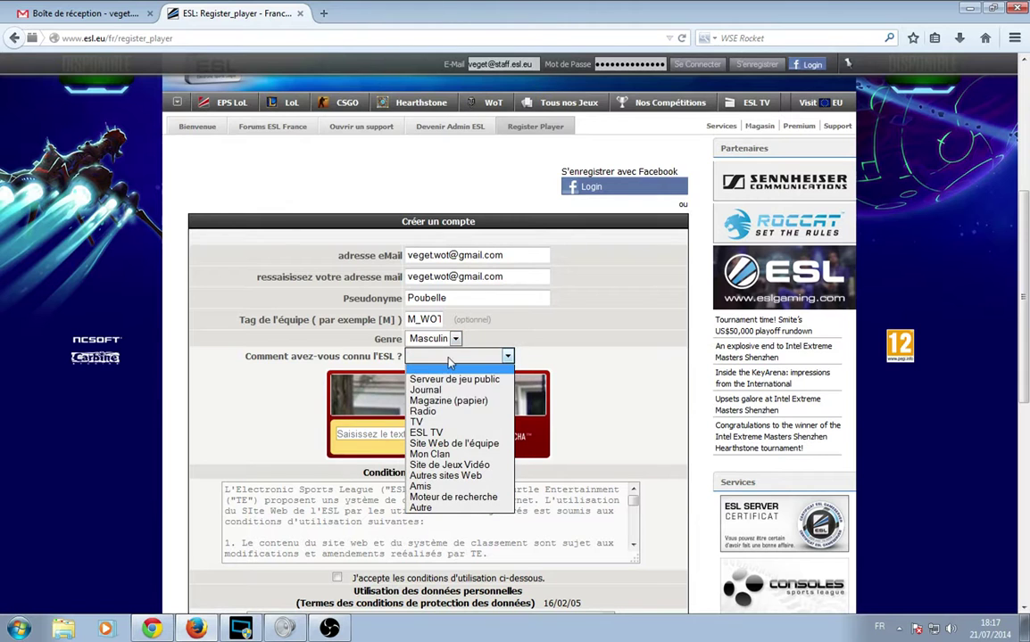
click(437, 476)
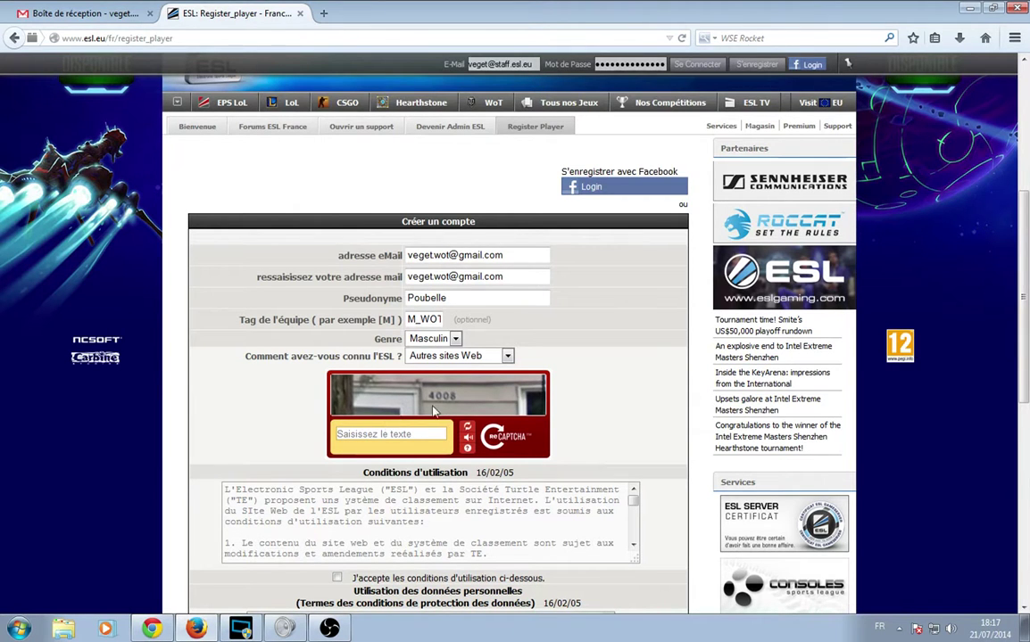
Enter the CAPTCHA verification text and accept both the terms of use and the data protection terms
click(365, 435)
text(4008)
scroll(365, 435, down, 3)
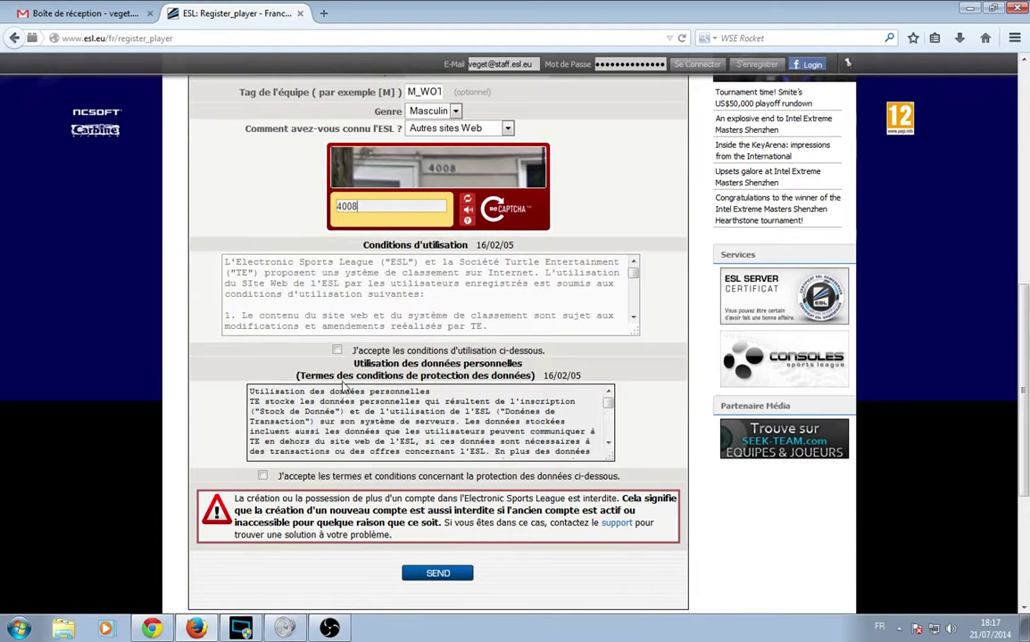
click(336, 350)
click(278, 477)
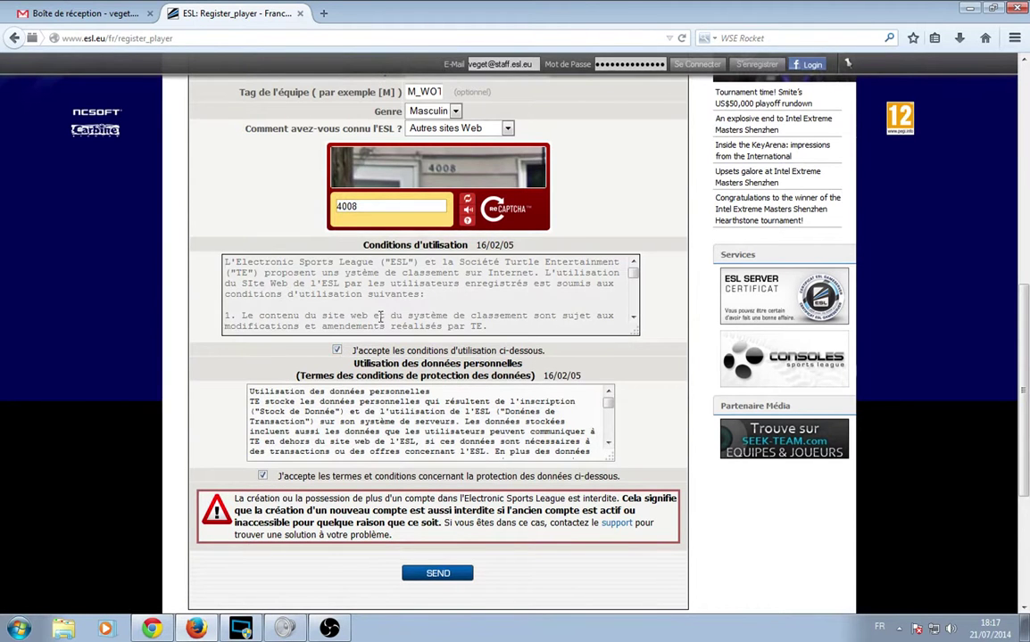
Review the terms of use, the warning about owning more than one account, and the completed registration form
scroll(409, 287, down, 3)
scroll(409, 287, up, 5)
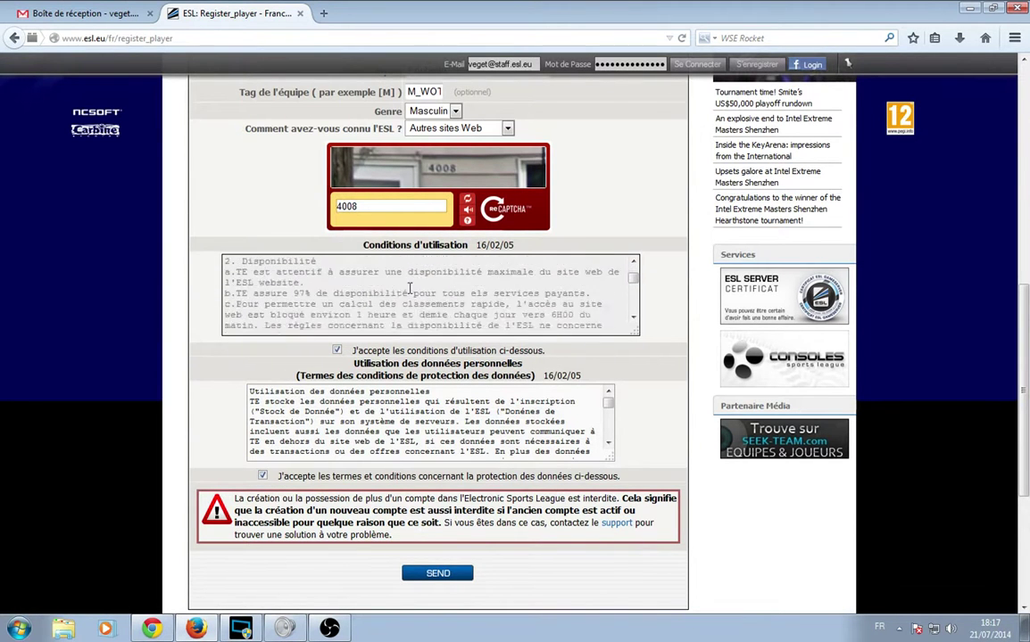
scroll(192, 303, down, 2)
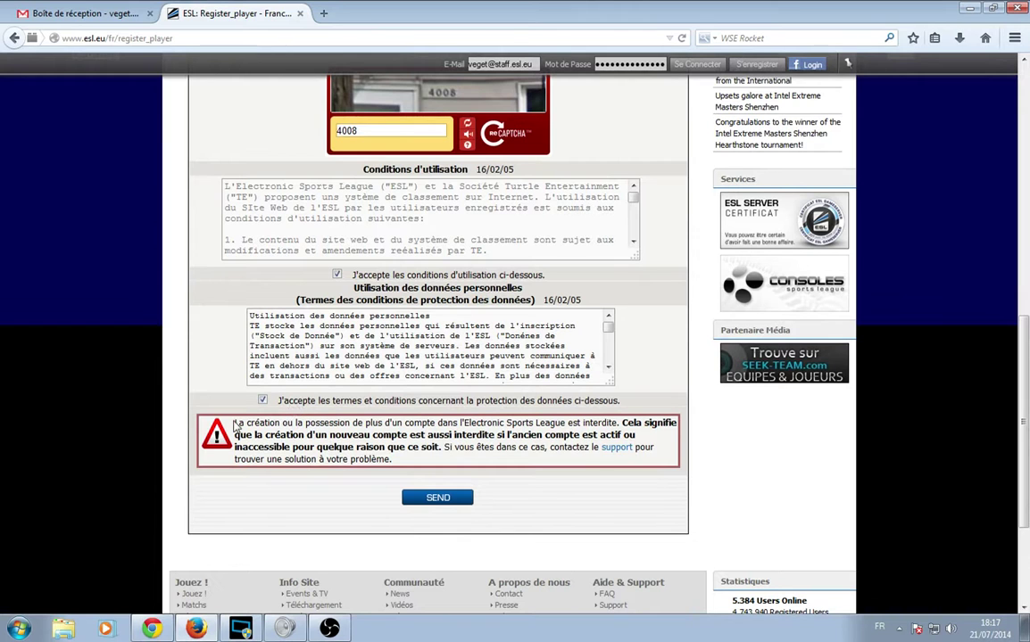
drag(234, 424, 620, 429)
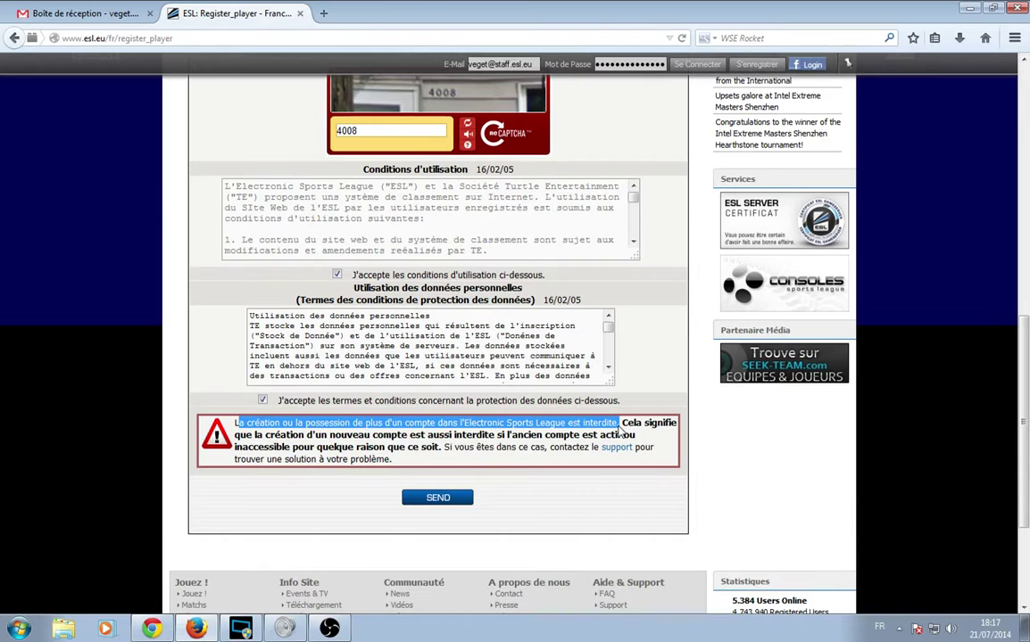
click(463, 437)
drag(416, 437, 396, 438)
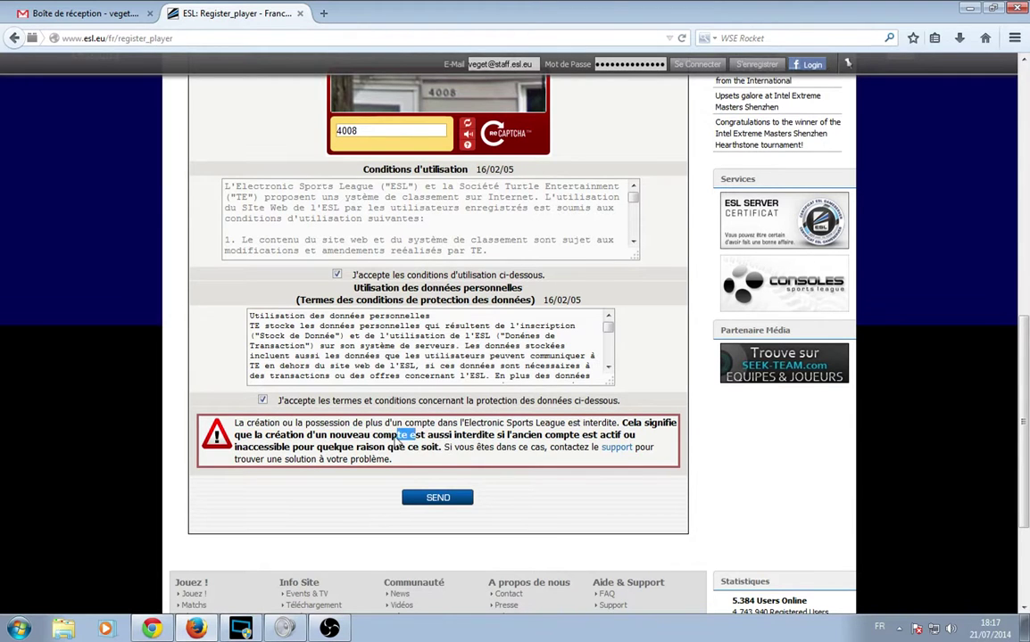
drag(302, 433, 538, 438)
click(555, 435)
scroll(375, 299, up, 5)
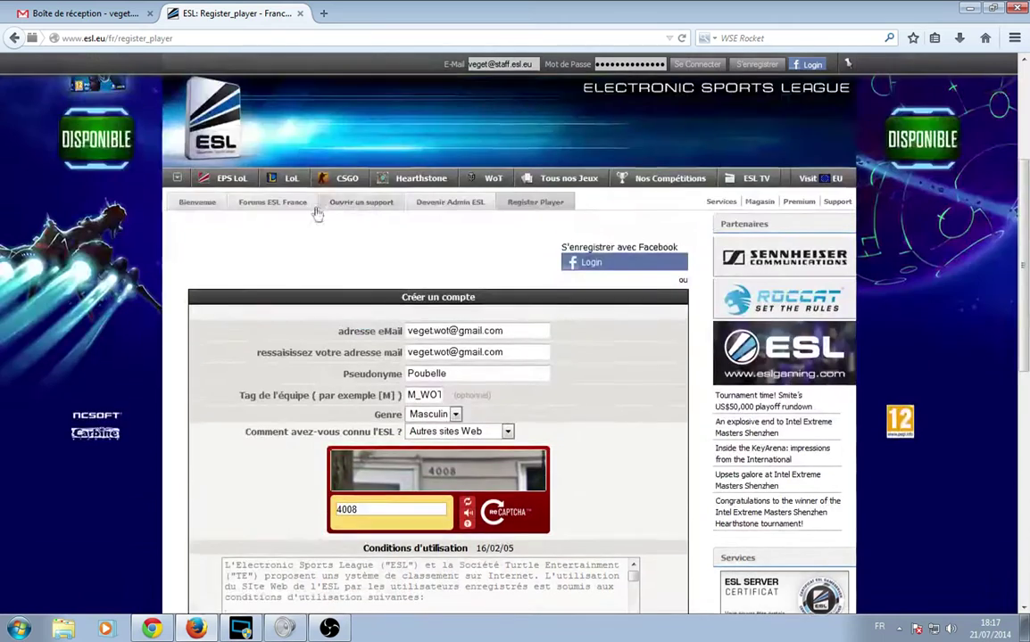
scroll(317, 214, down, 5)
Submit the registration form and open the password setup link from the "Registration Successful" e-mail in Gmail
click(437, 421)
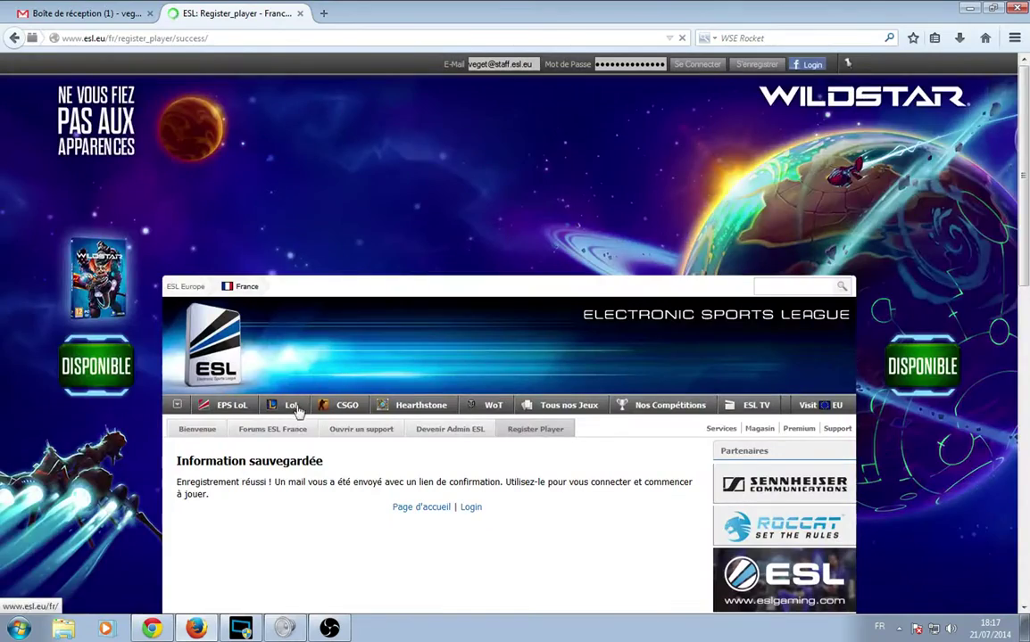
drag(279, 484, 472, 484)
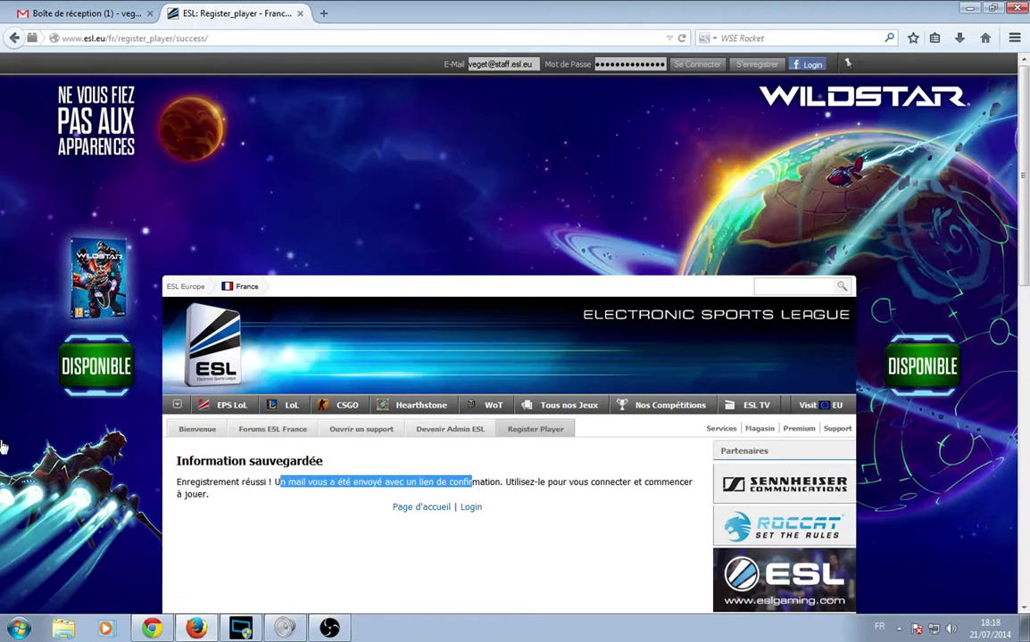
click(70, 13)
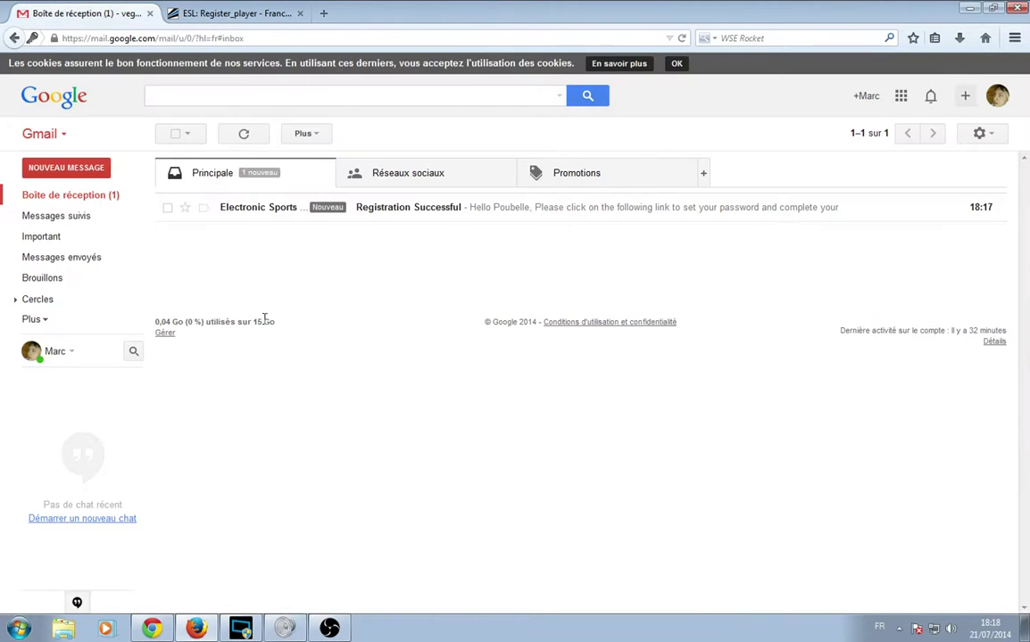
click(436, 214)
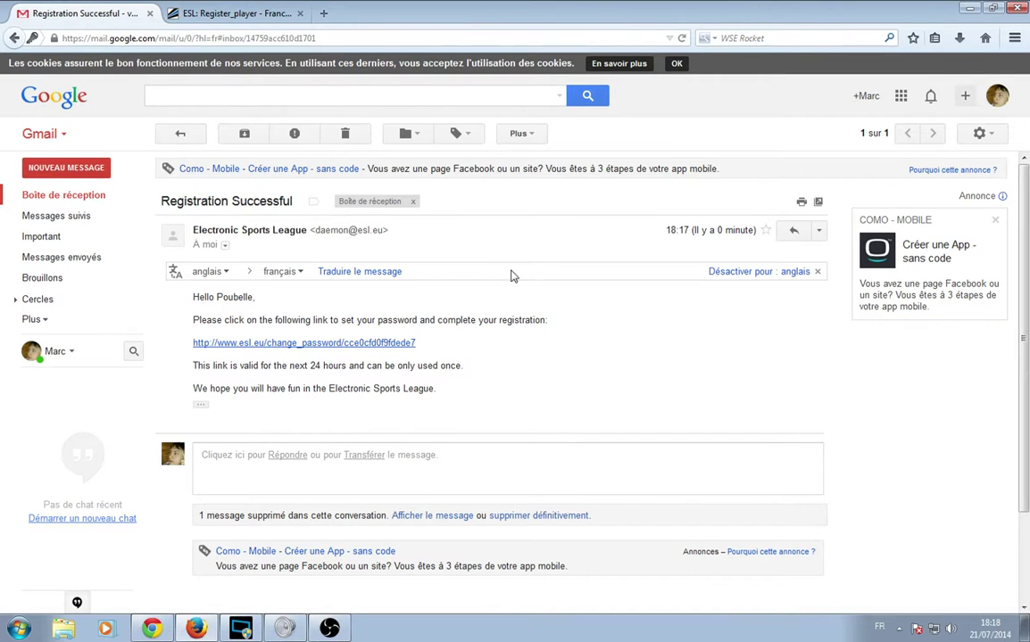
click(311, 343)
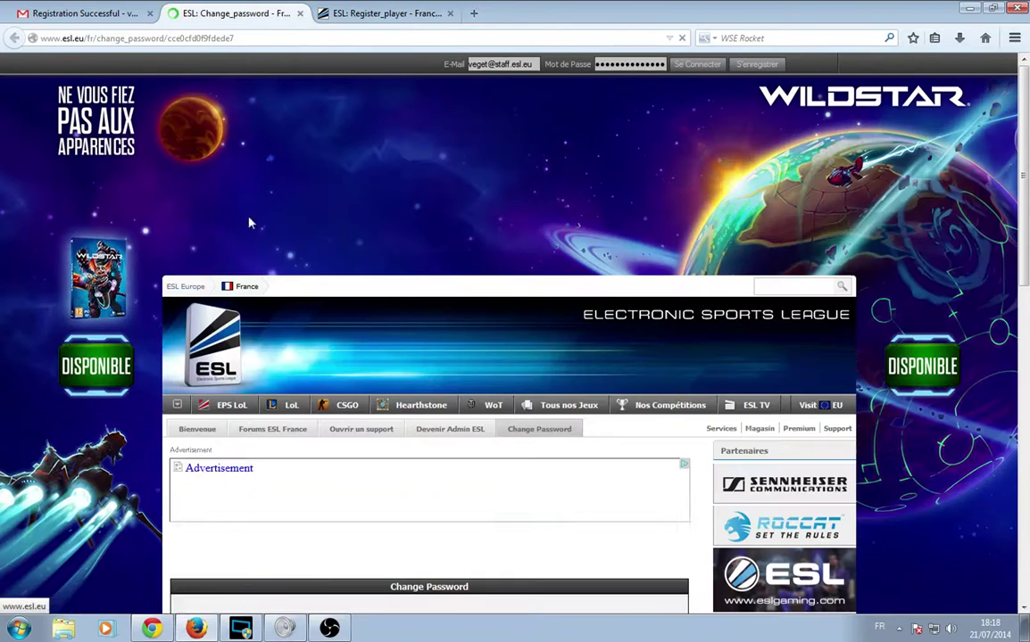
Enter the new account password and repeat it in the confirmation field of the Change Password form
scroll(357, 259, down, 5)
drag(403, 400, 83, 426)
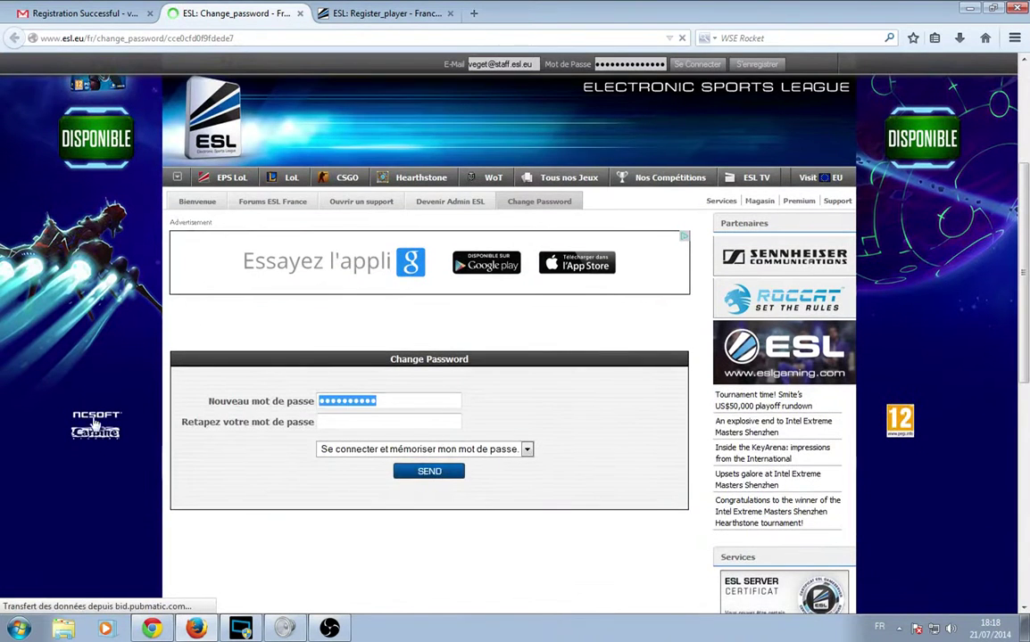
text(•••••••••)
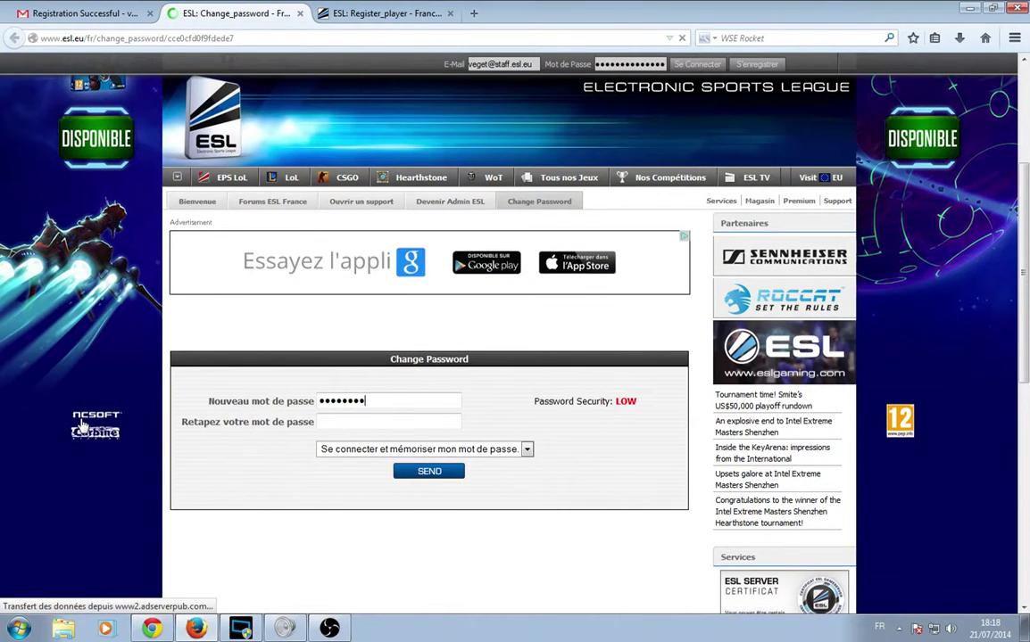
key(Tab)
text(••••••••)
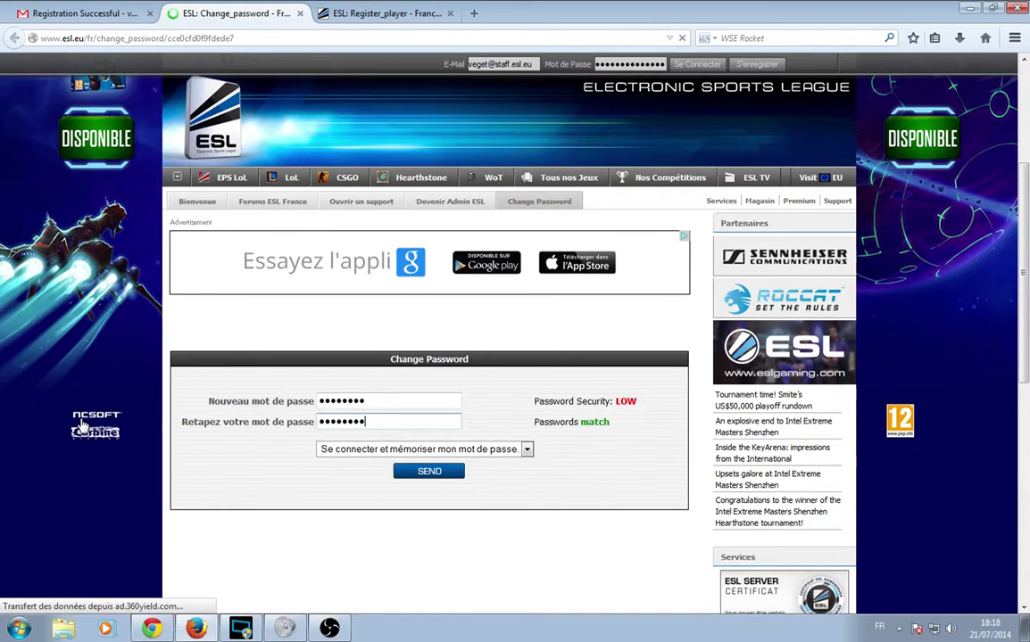
Submit the password form with "Se connecter avec un cookie pour la session" selected and close the old registration page
click(353, 450)
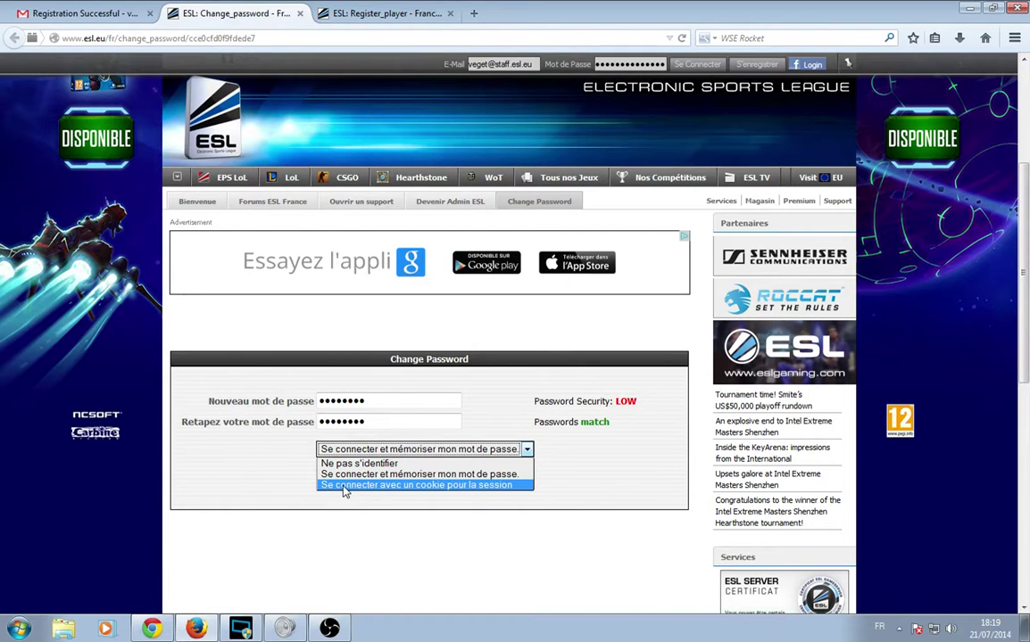
click(344, 485)
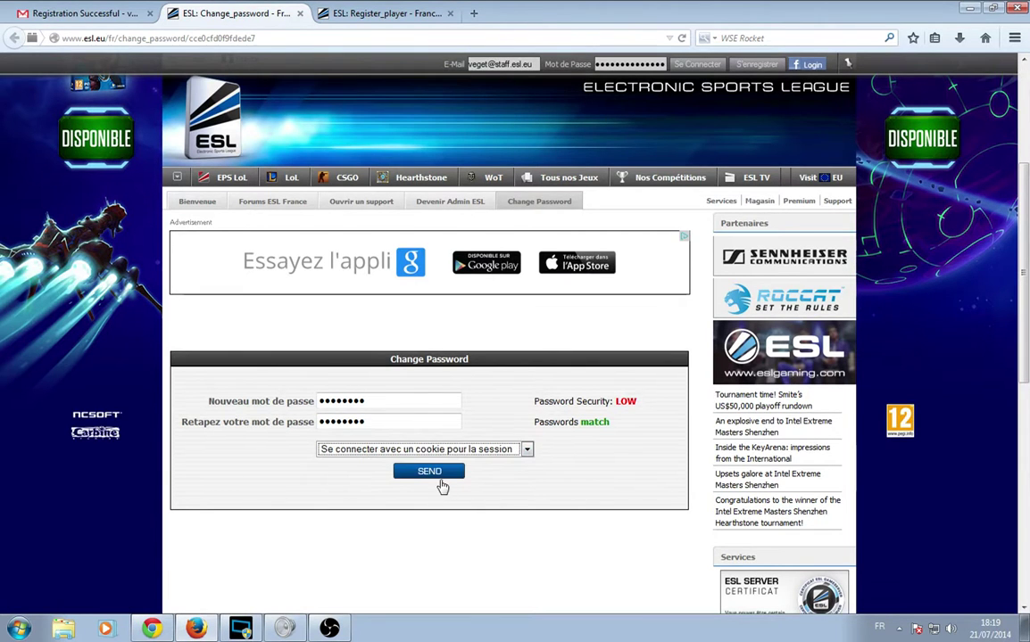
click(432, 473)
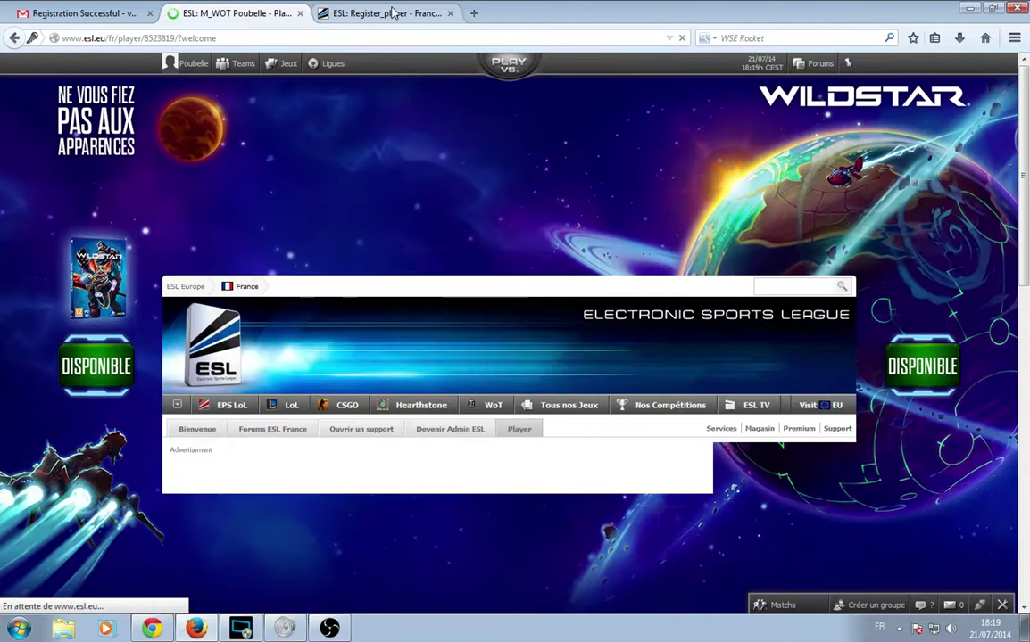
click(392, 12)
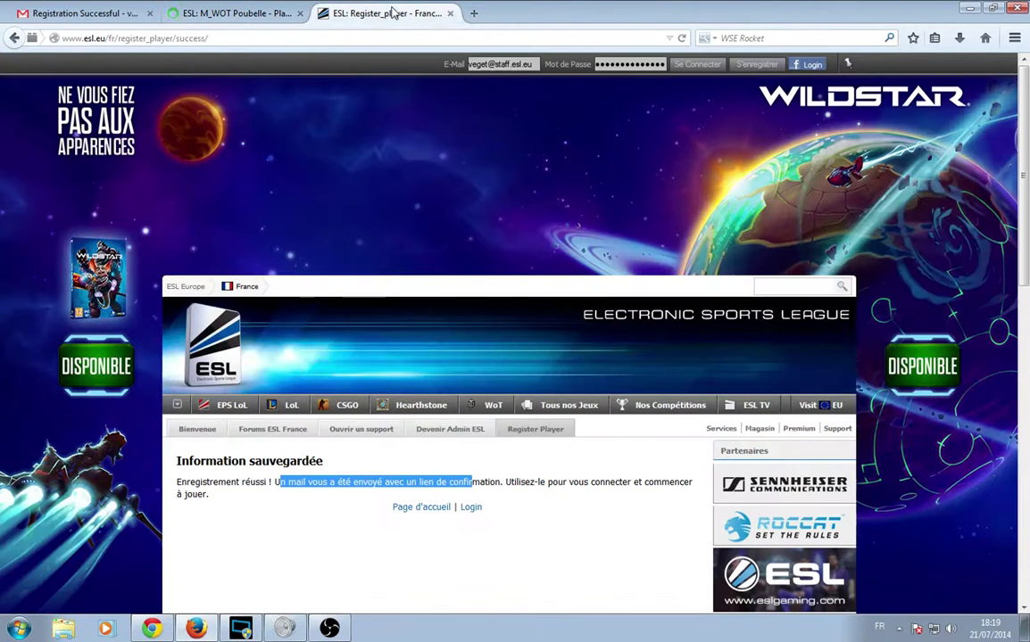
click(451, 13)
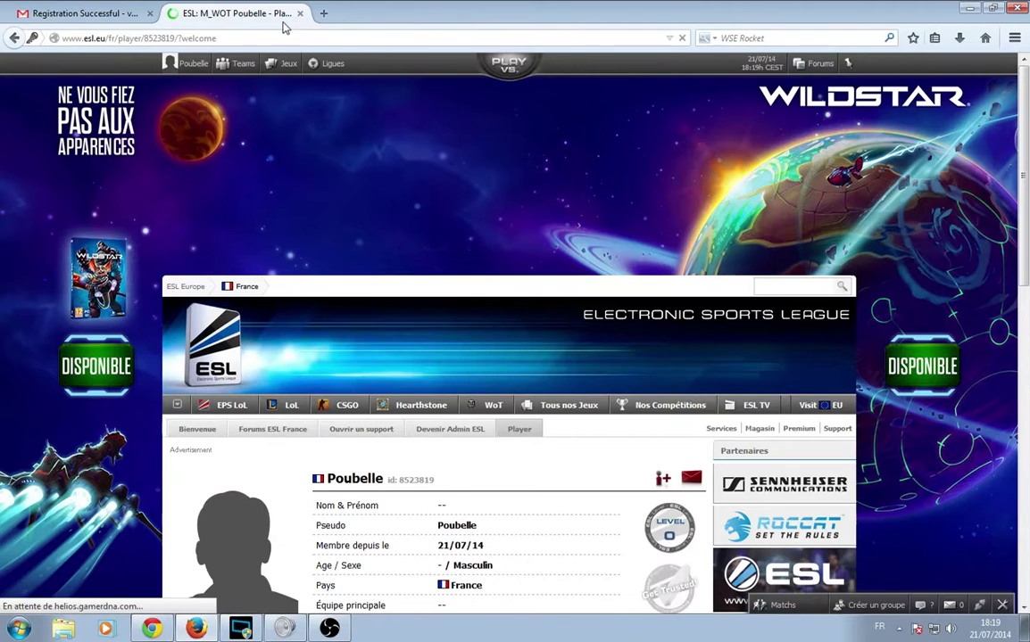
Look over the new player profile page, from the personal details to the contact section and the editing links
scroll(293, 229, down, 3)
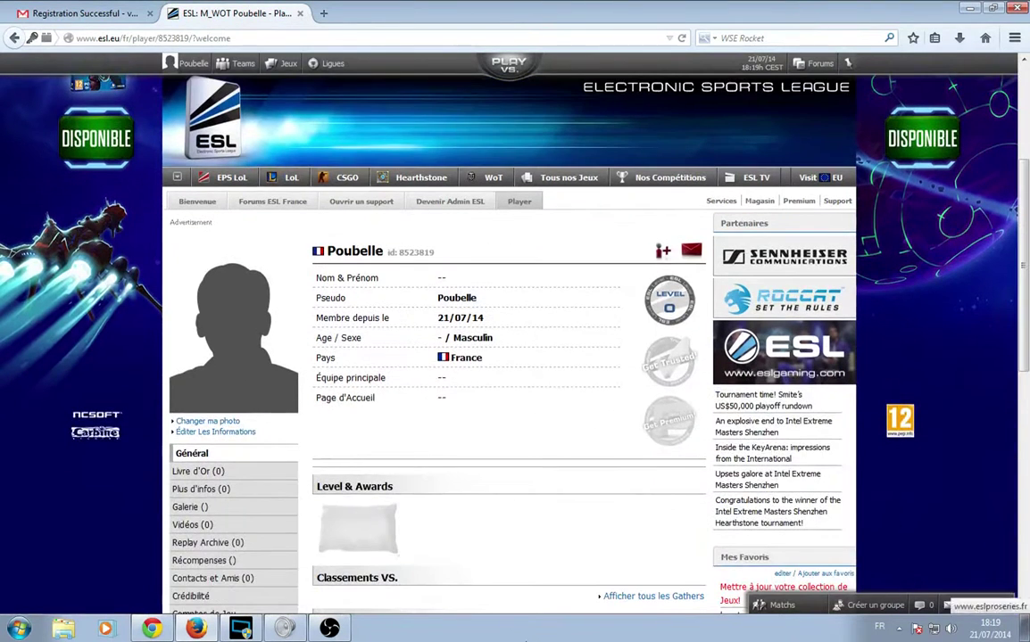
scroll(664, 487, down, 3)
scroll(665, 487, up, 1)
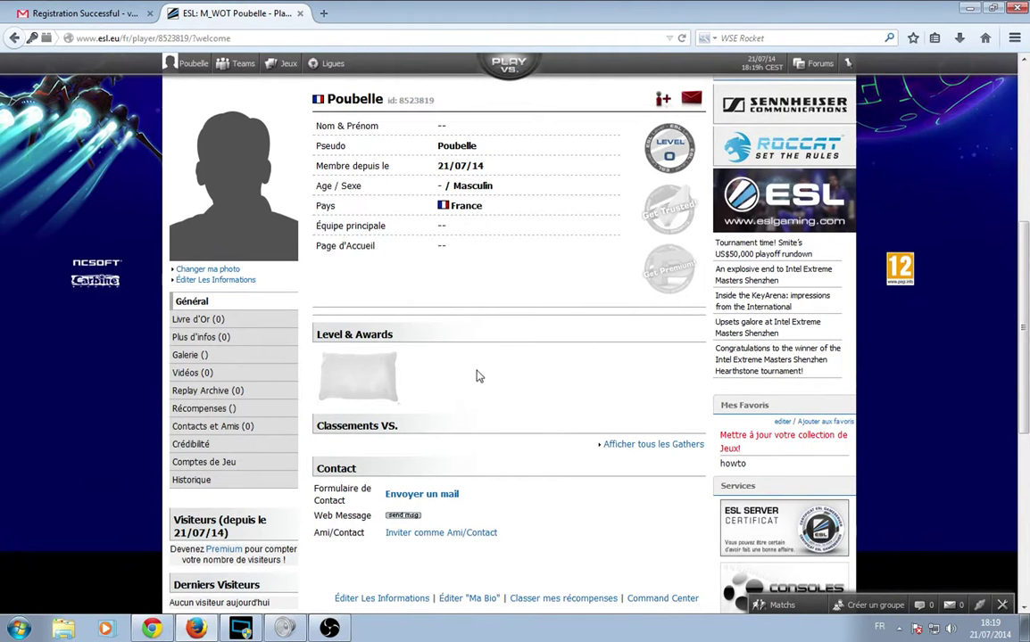
scroll(472, 374, up, 1)
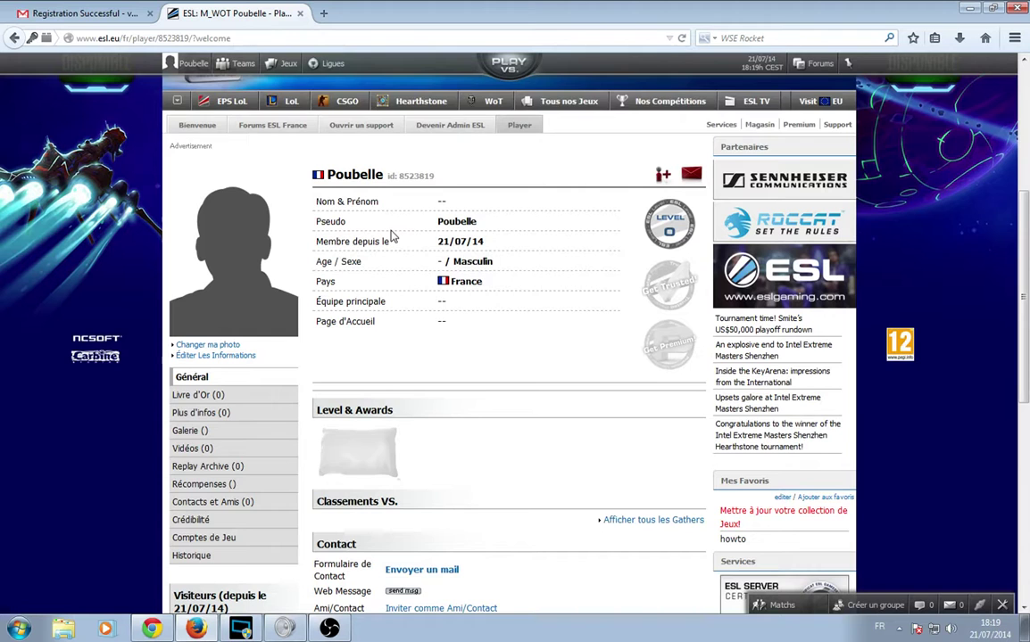
scroll(387, 274, down, 1)
scroll(457, 461, down, 3)
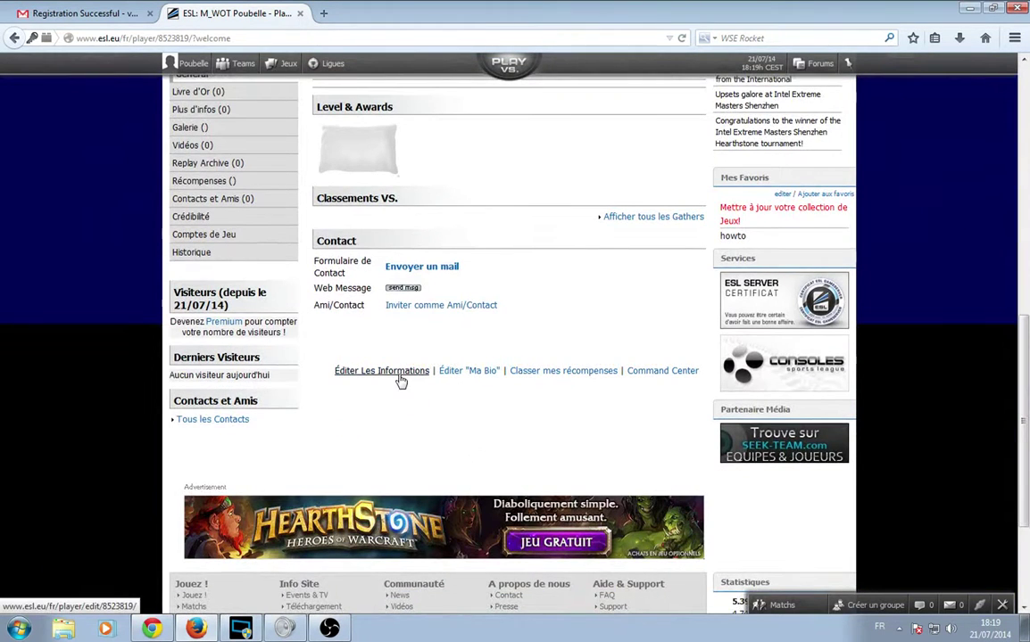
scroll(400, 379, up, 5)
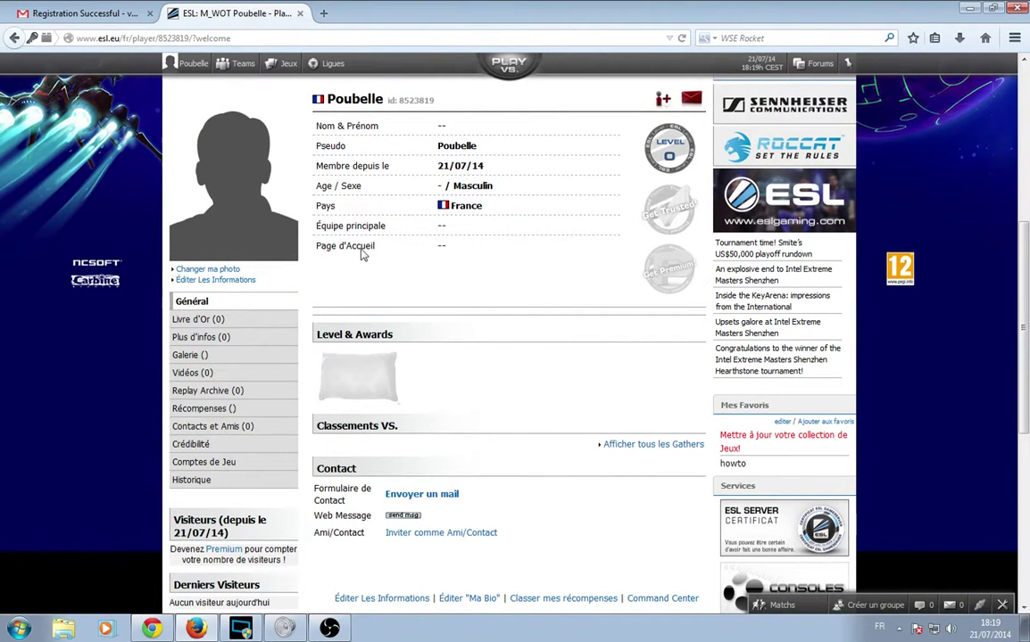
Open the profile's "Éditer Les Informations" page in a new browser tab and switch to it
scroll(451, 437, down, 2)
right_click(392, 525)
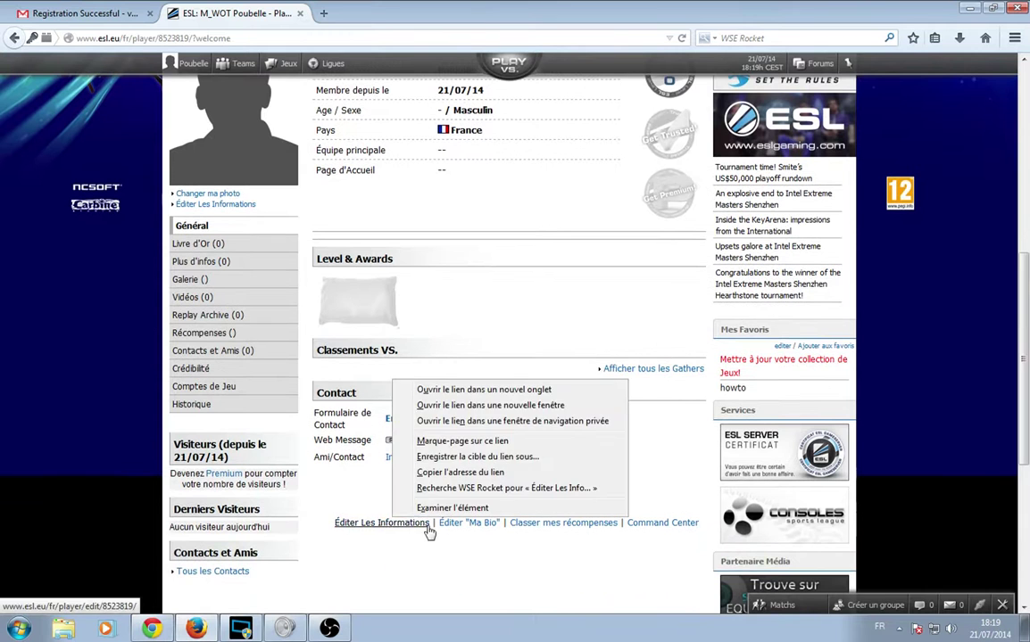
click(443, 392)
click(383, 13)
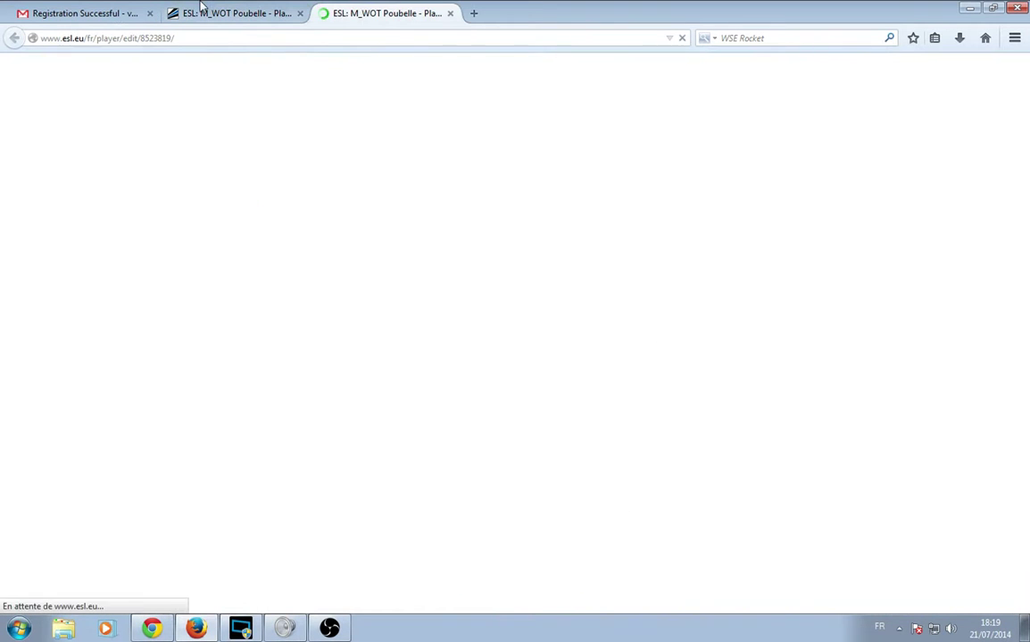
Examine the Player Profile form's messaging, social network, name, birth date and address fields without filling them in, and close the form
scroll(420, 239, down, 5)
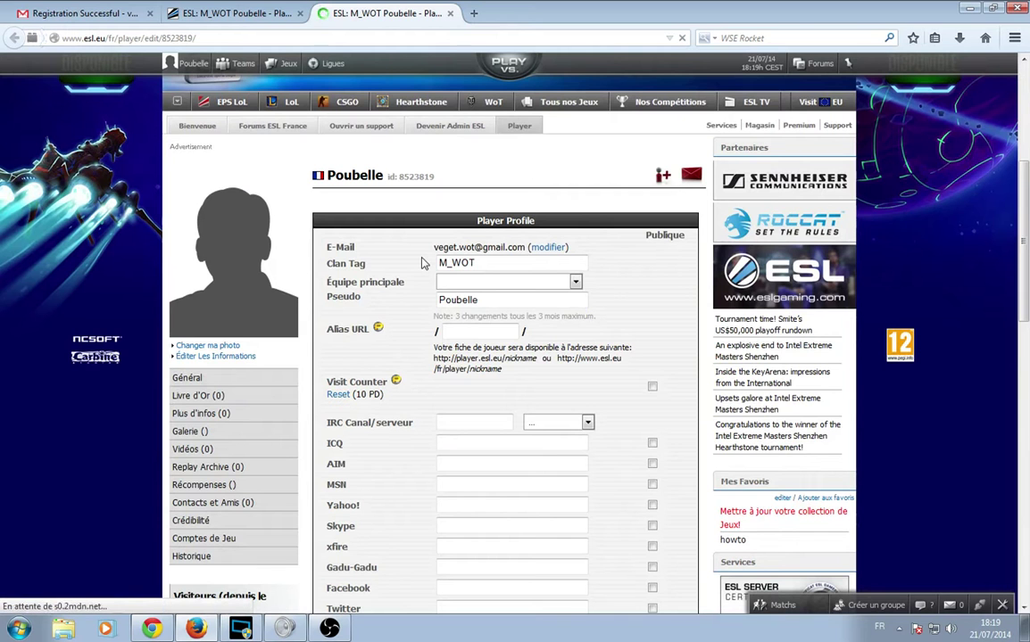
scroll(643, 322, down, 3)
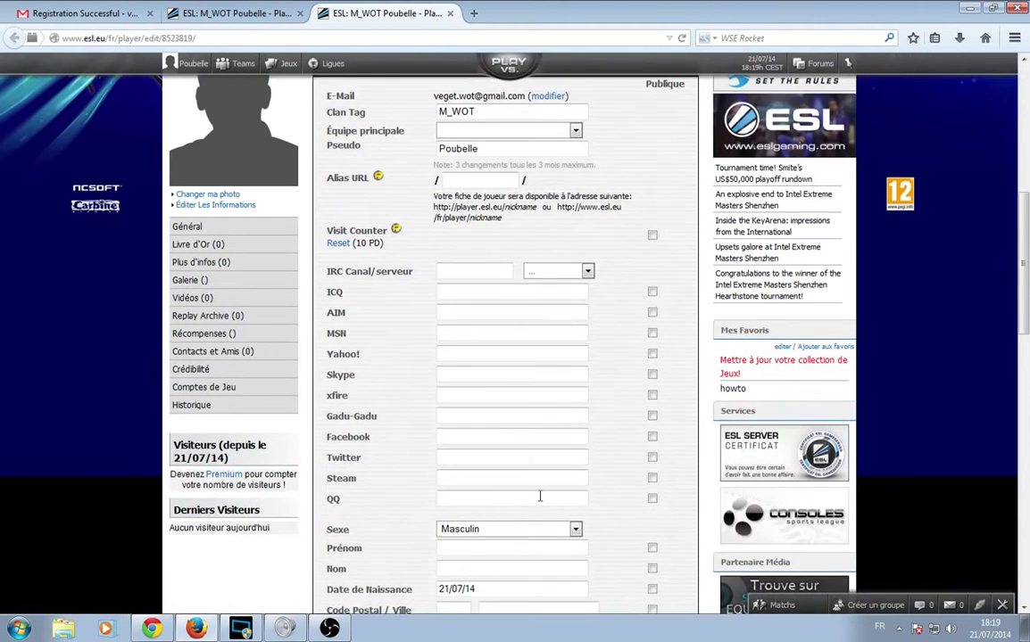
scroll(539, 497, down, 3)
click(469, 285)
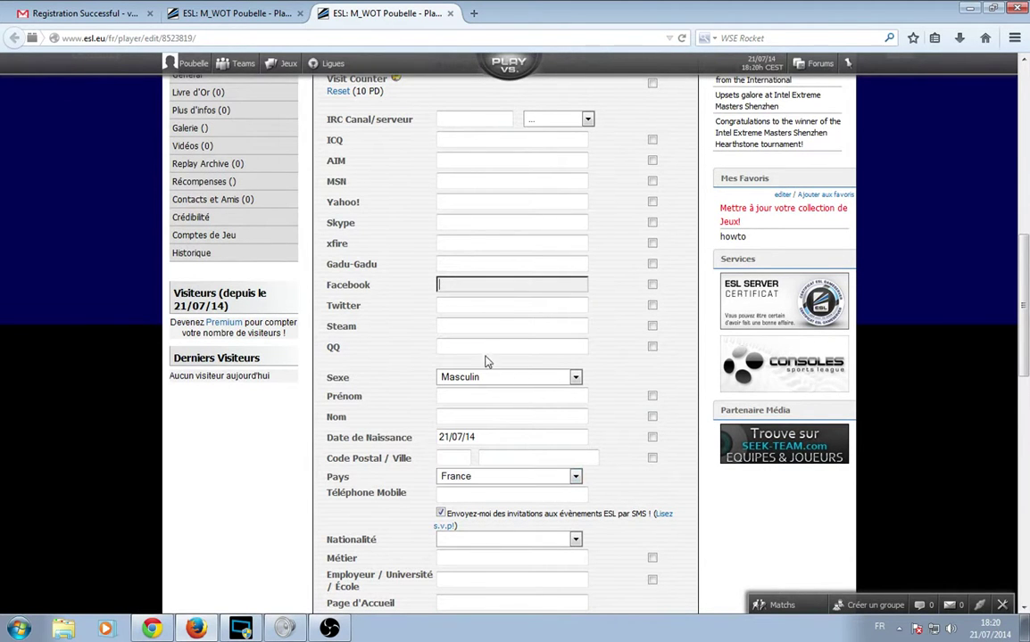
click(454, 395)
click(456, 415)
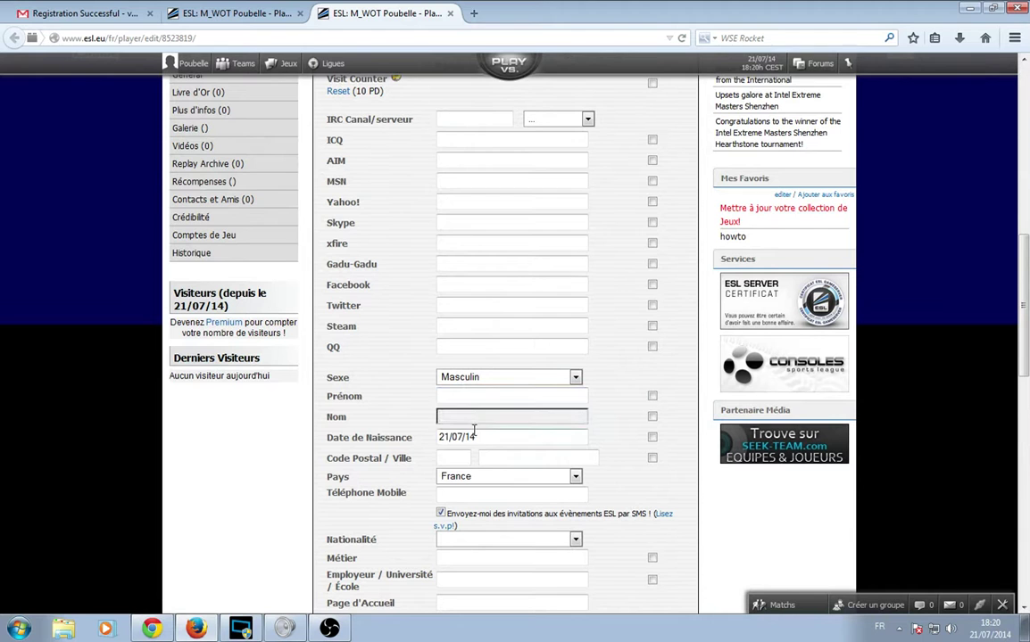
click(476, 436)
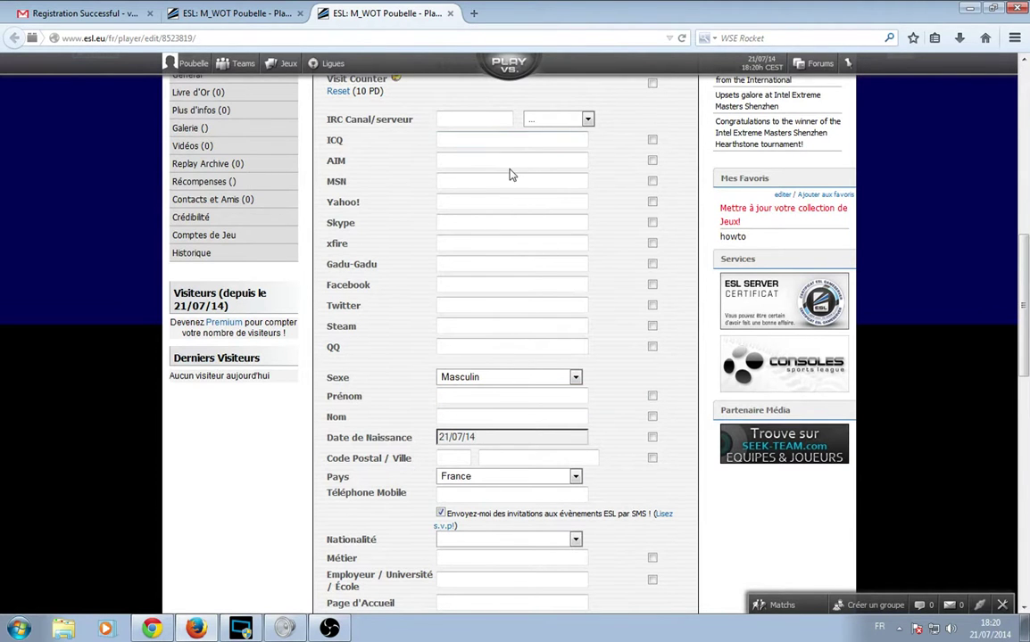
scroll(450, 346, down, 5)
scroll(476, 291, up, 5)
click(458, 414)
click(425, 456)
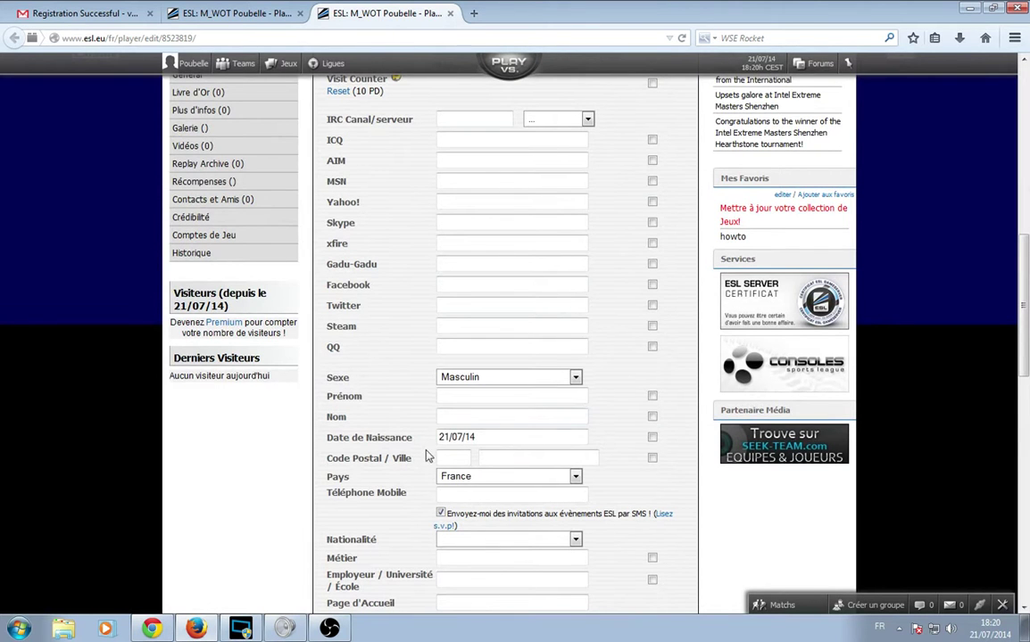
click(451, 14)
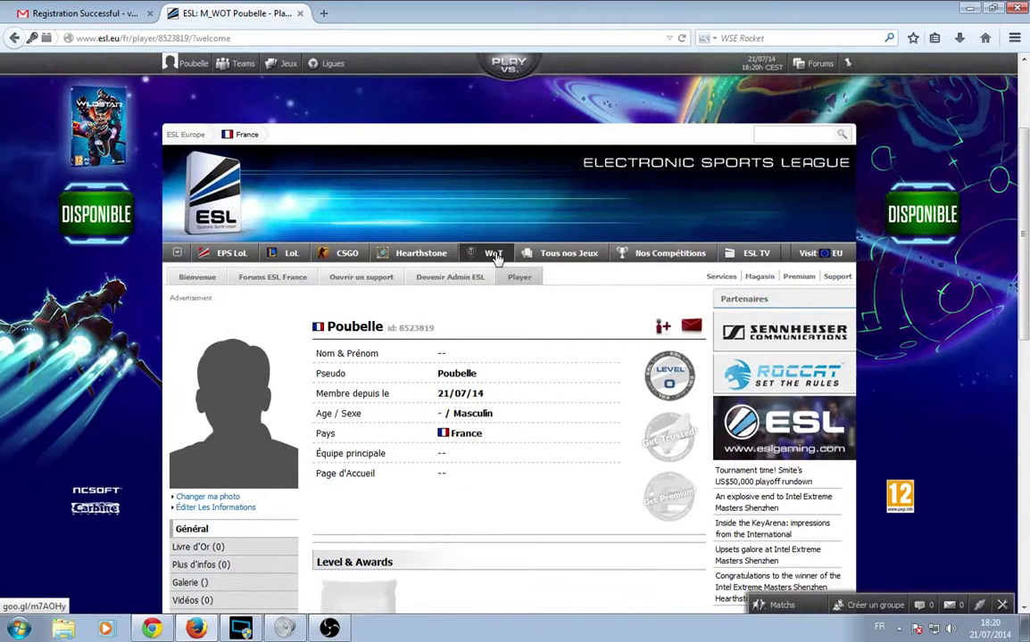
click(496, 257)
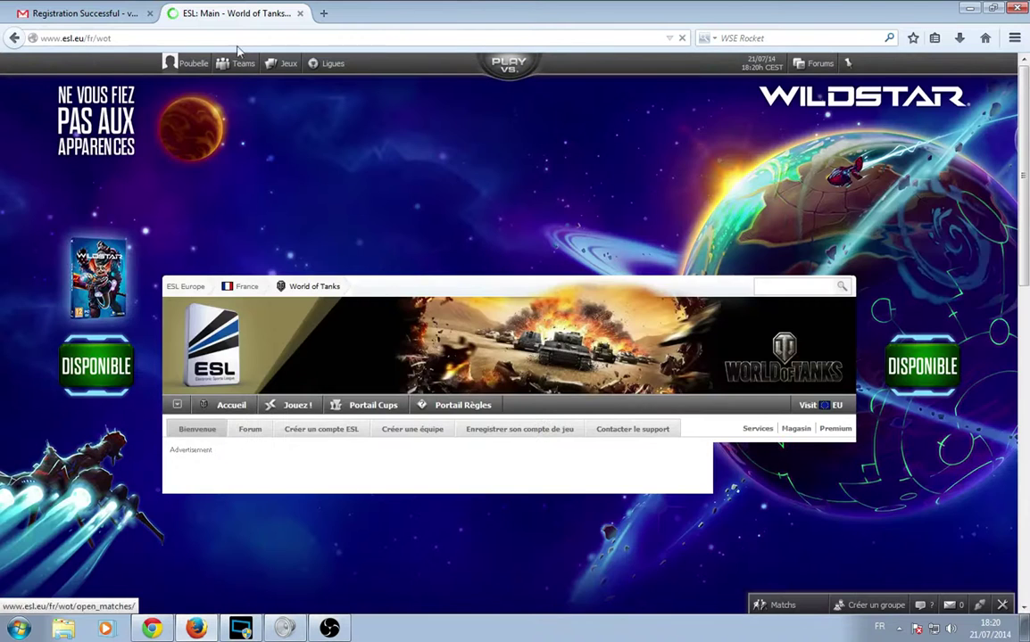
click(13, 38)
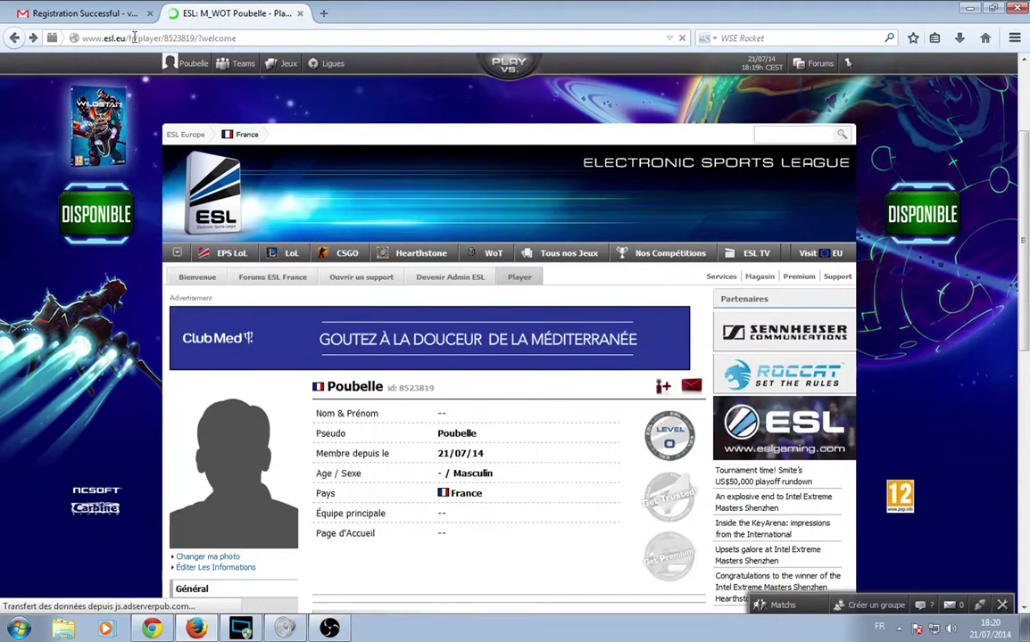
drag(137, 38, 273, 49)
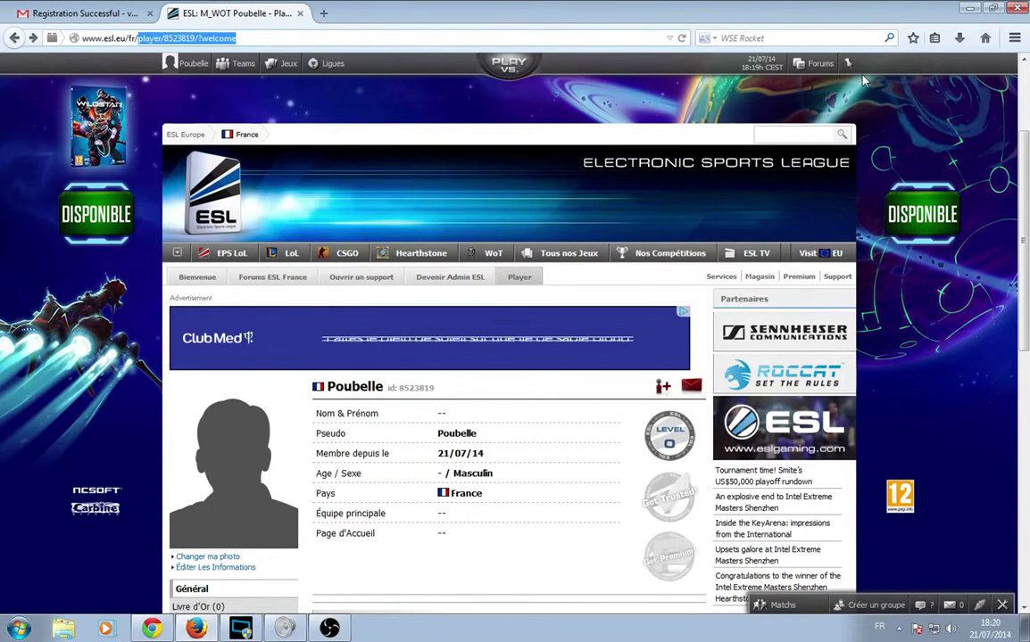
key(BackSpace)
key(Return)
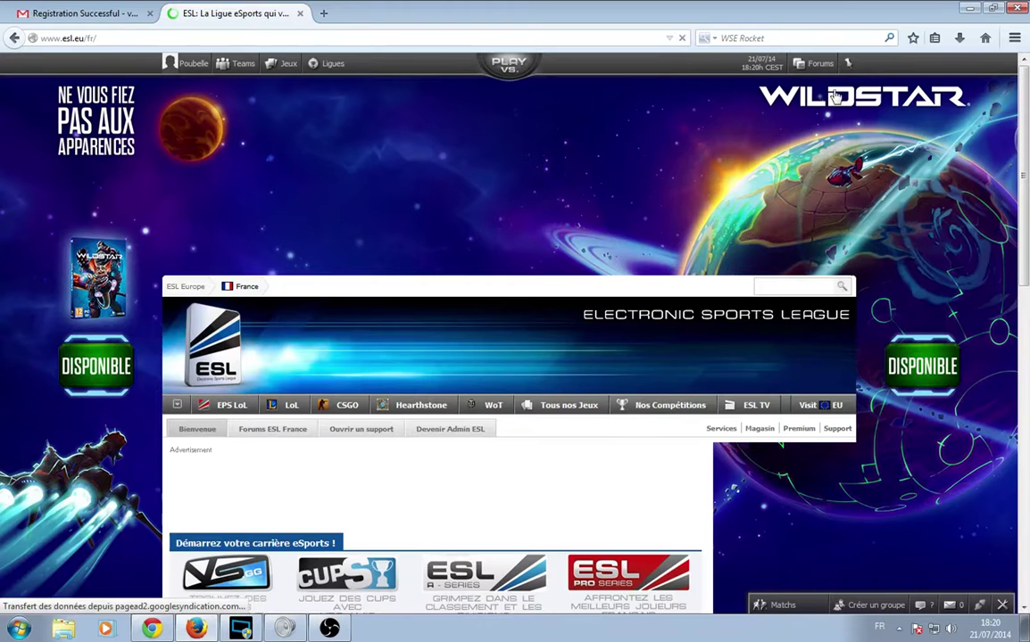
Open the WoT section from the ESL France home page and highlight the "fr" part of its address
scroll(477, 371, down, 3)
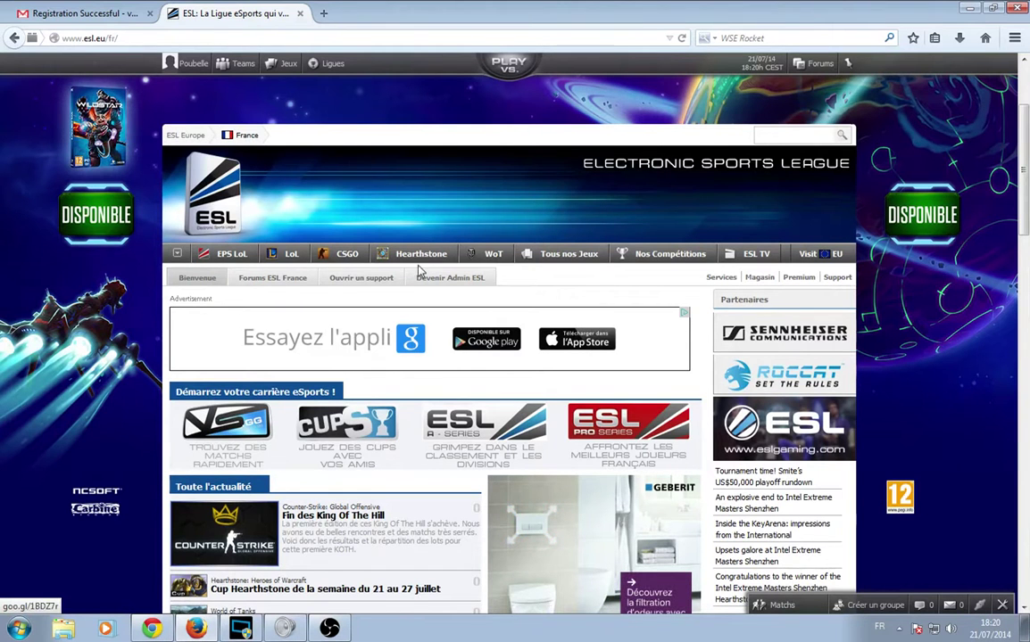
click(497, 256)
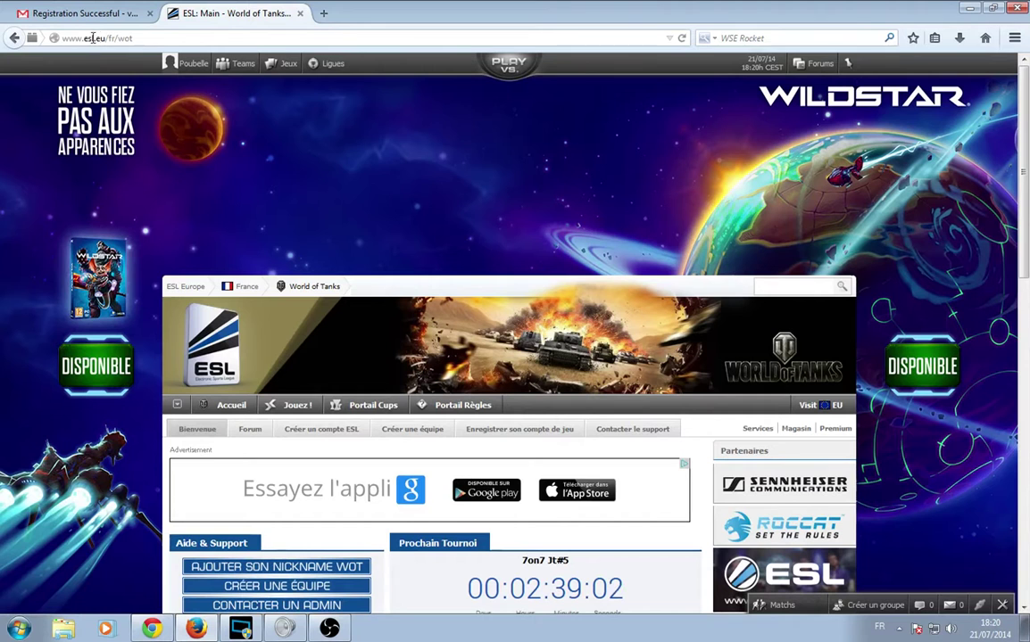
drag(84, 38, 108, 38)
click(126, 39)
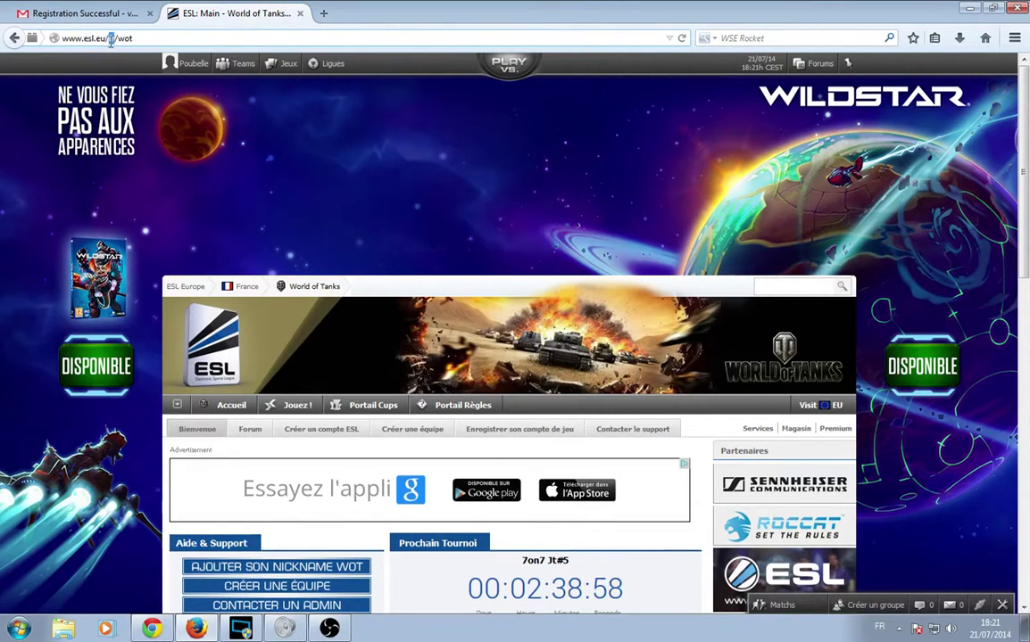
Open the news article "planning de la semaine du 21 au 27 juillet" in a new browser tab and switch to it
scroll(262, 268, down, 3)
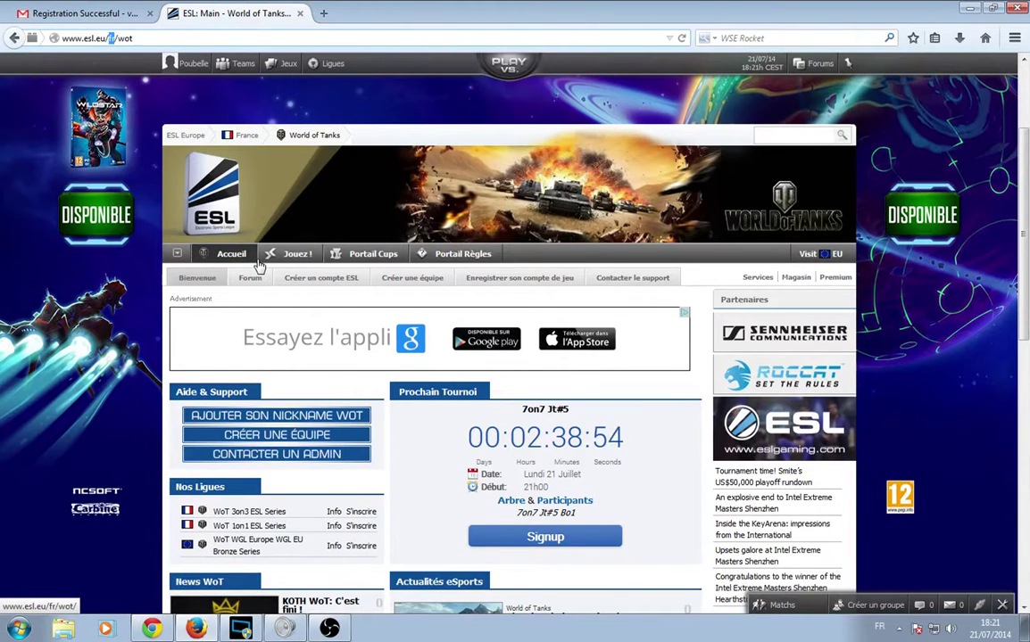
scroll(324, 311, down, 3)
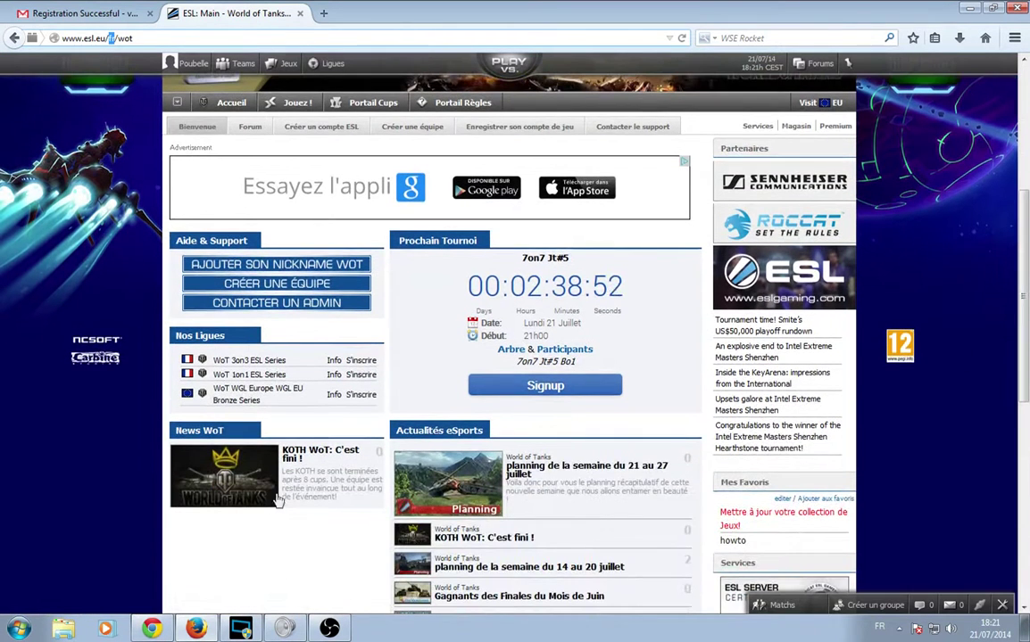
right_click(551, 473)
click(590, 484)
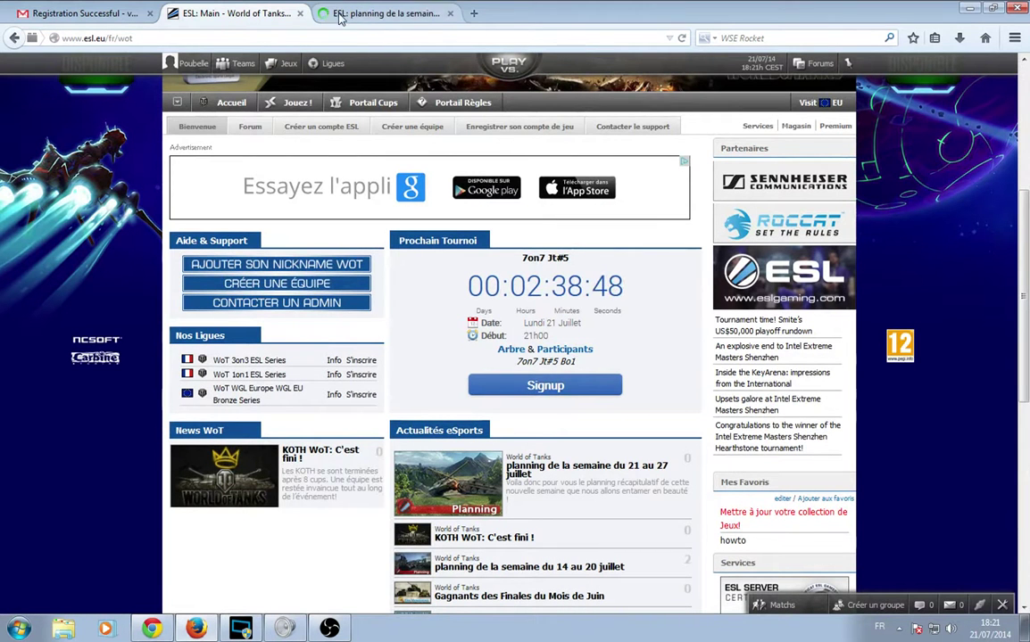
click(375, 13)
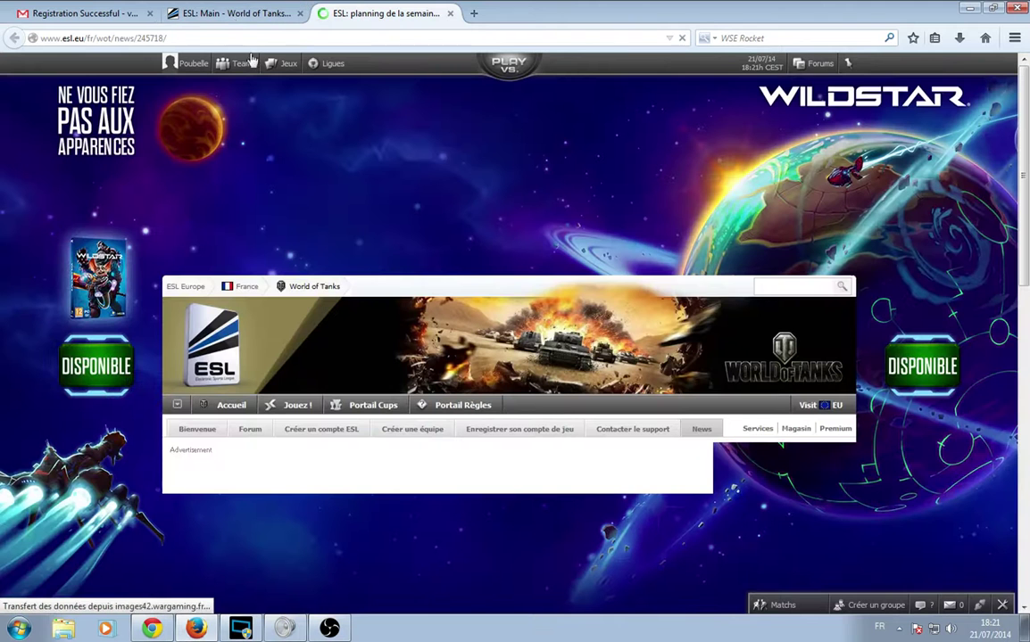
Check whether the weekly planning article has loaded and return to the World of Tanks main page
scroll(328, 269, down, 3)
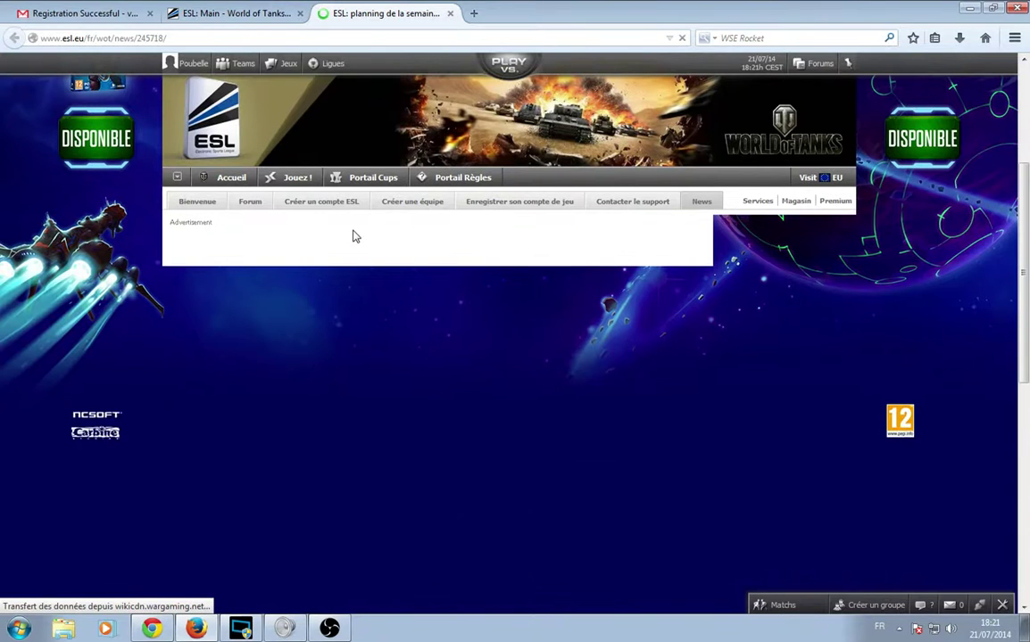
click(260, 12)
click(348, 11)
scroll(264, 214, down, 1)
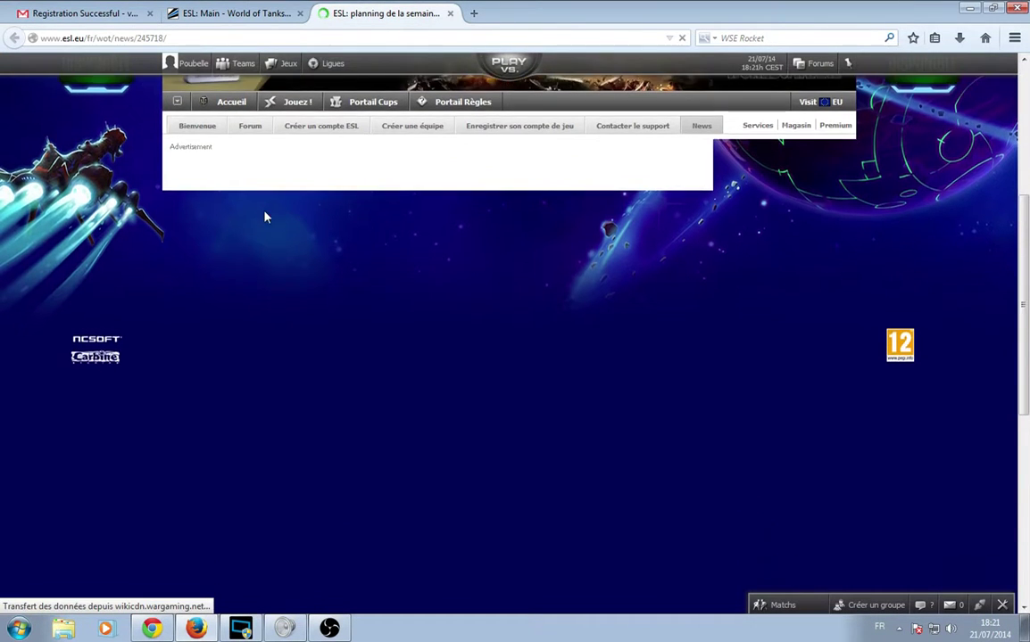
click(232, 11)
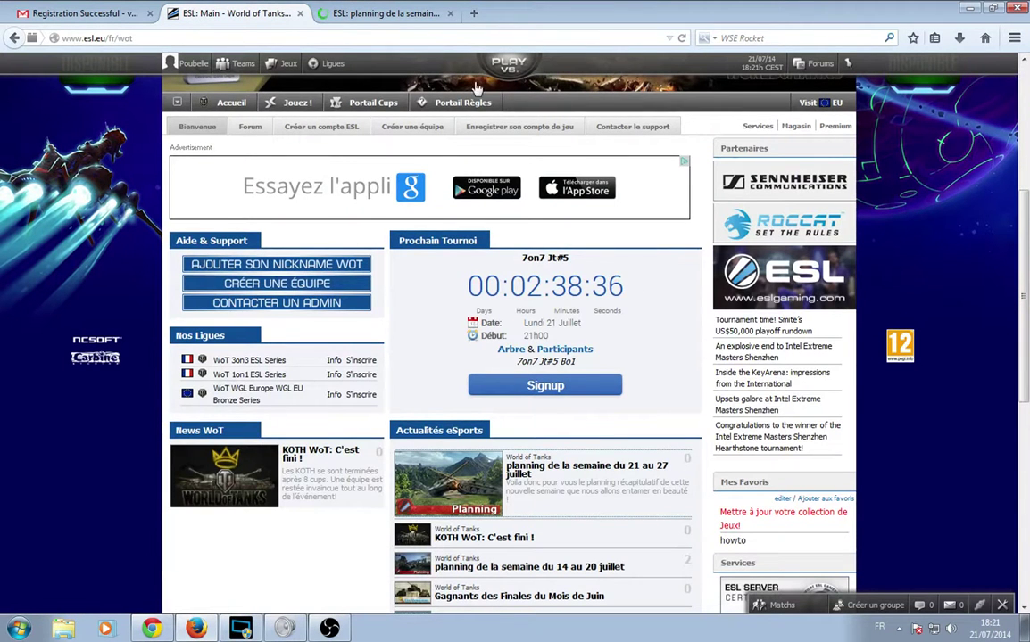
View the ladder choices under "Jouez !" and open the "Portail Cups" page in a new browser tab
scroll(374, 181, up, 1)
scroll(374, 180, up, 2)
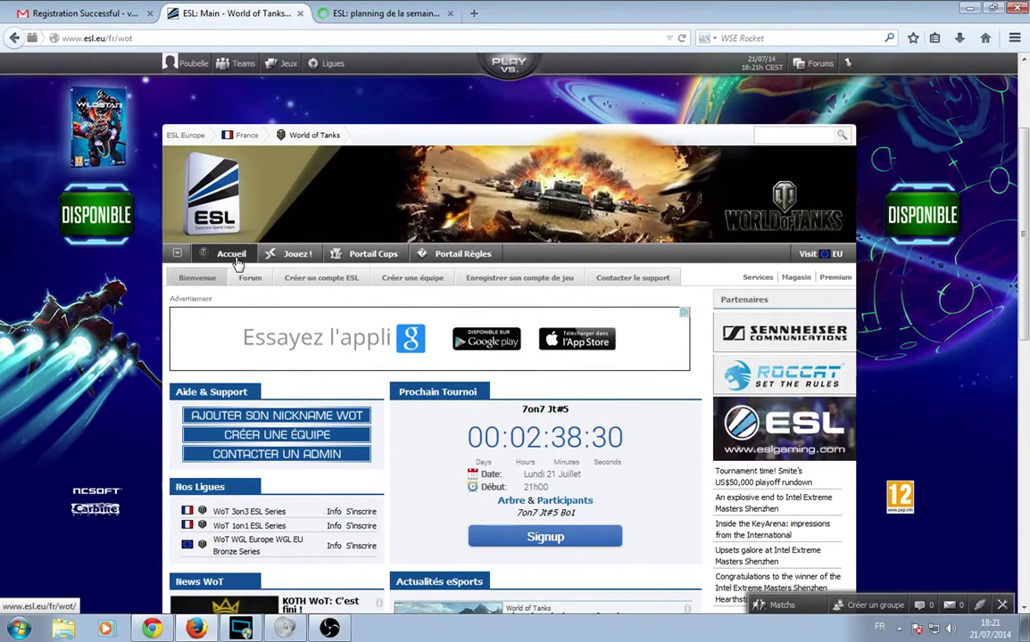
mouse_move(293, 257)
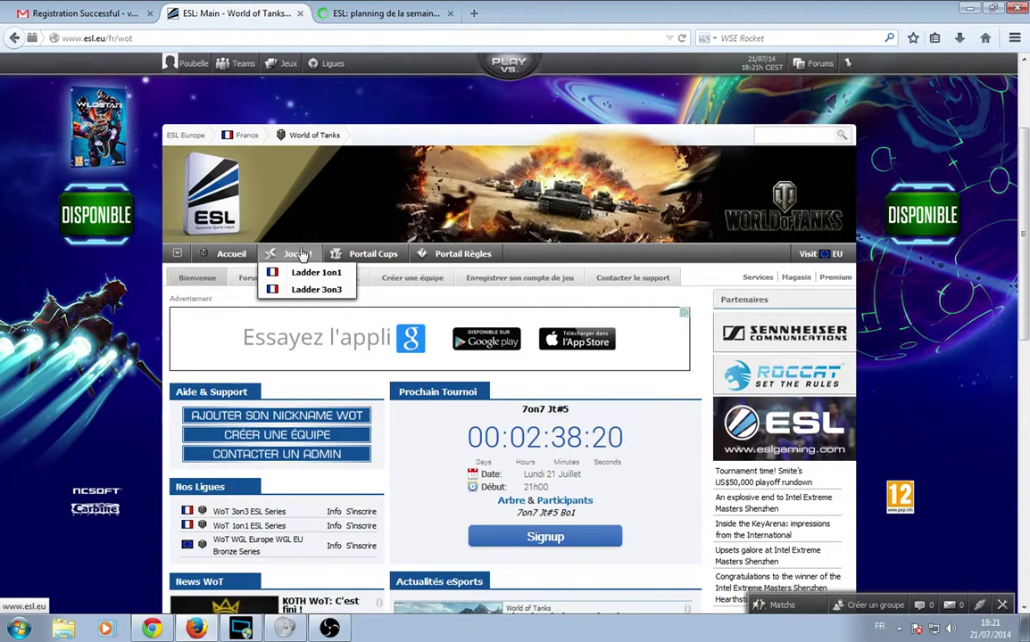
right_click(366, 261)
click(401, 270)
Check the weekly planning article and the Portail Cups page, and return to the World of Tanks page's next tournament and news
click(542, 12)
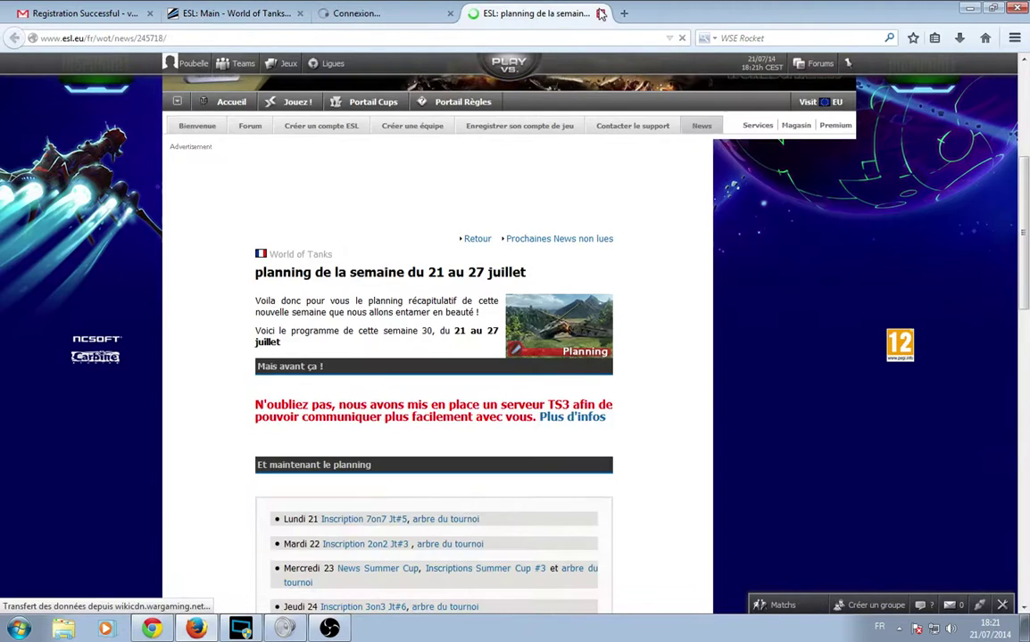
click(232, 13)
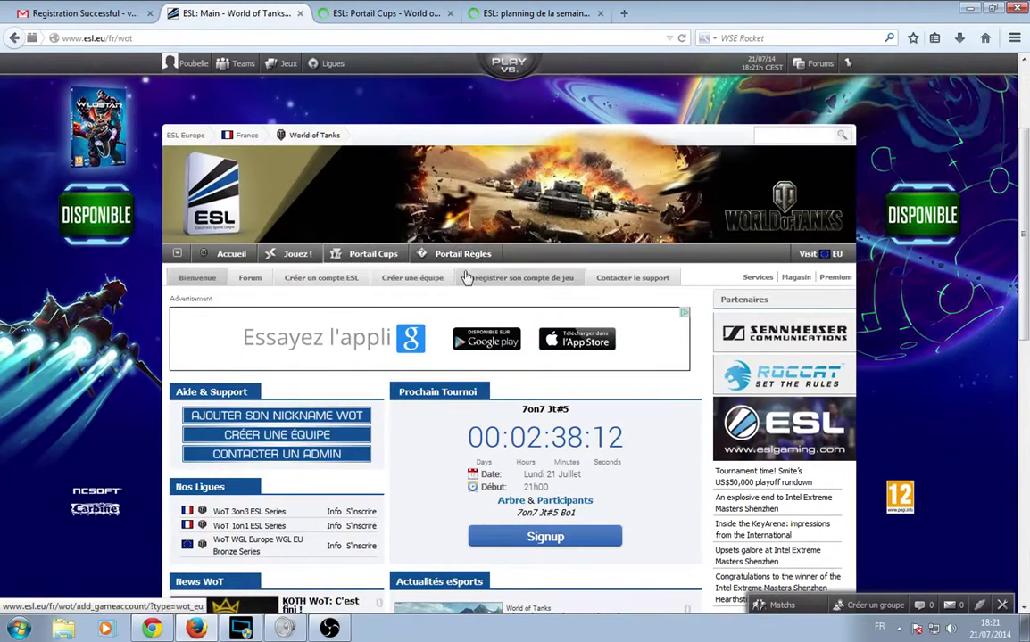
scroll(664, 303, down, 5)
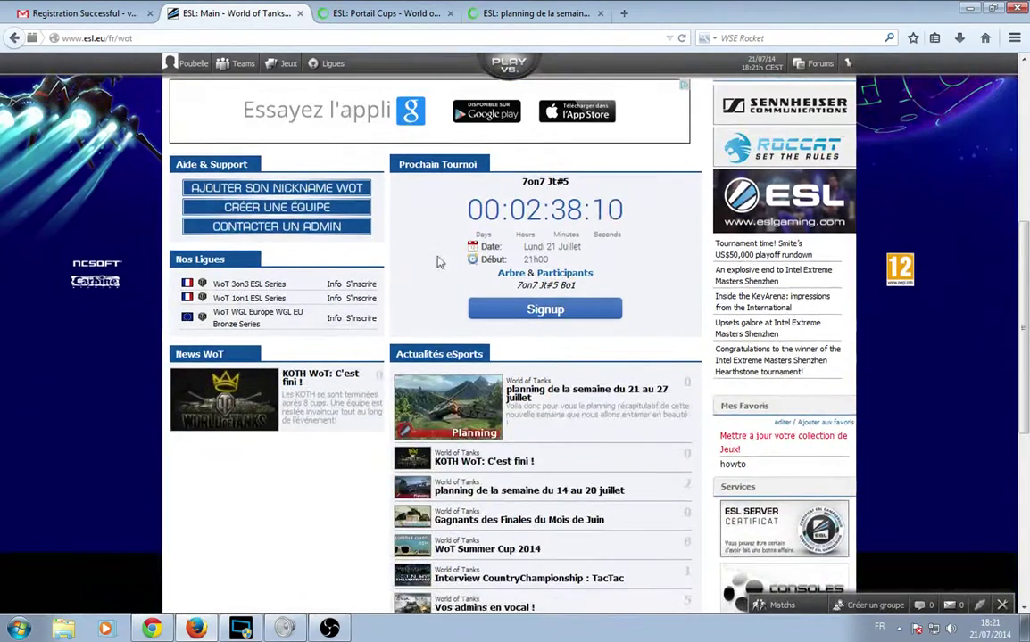
click(393, 10)
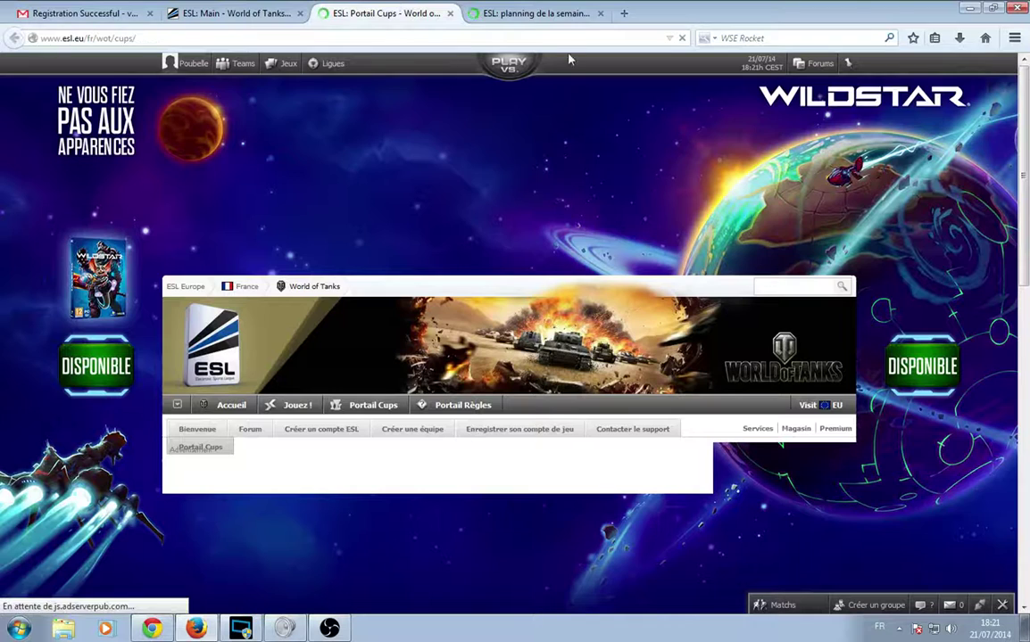
click(536, 15)
click(236, 12)
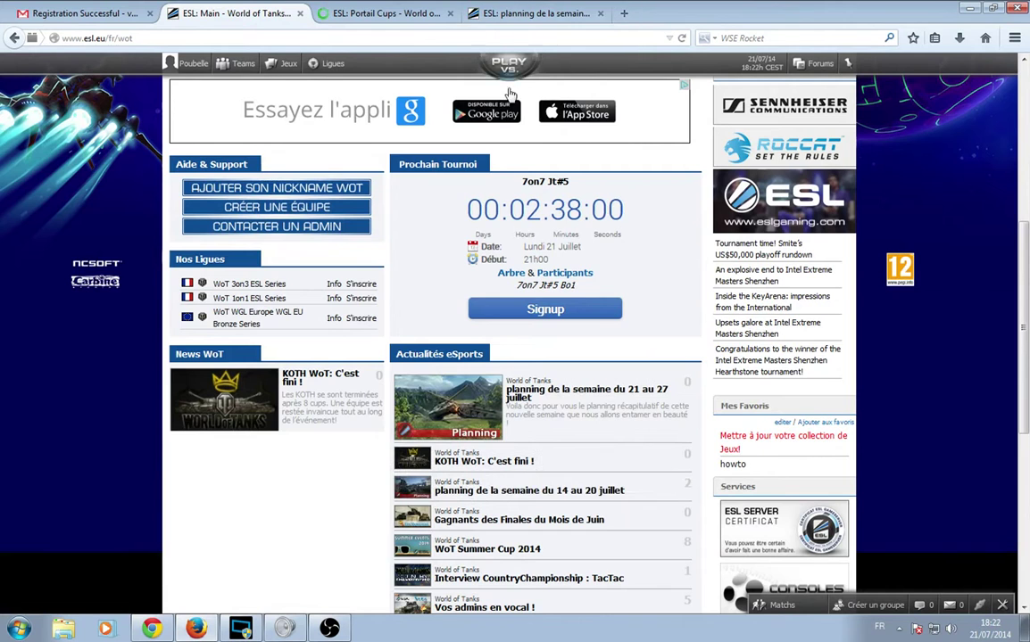
Review the weekly planning article's schedule, cup rules, maps (Cartes) and prizes (Dotations)
click(502, 24)
scroll(405, 339, down, 3)
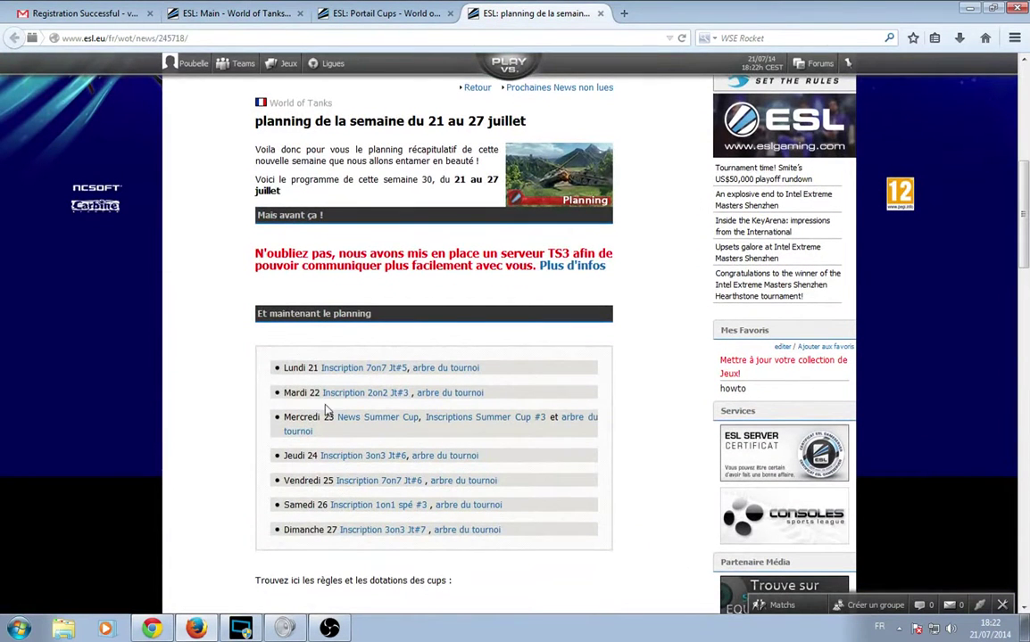
scroll(414, 521, down, 5)
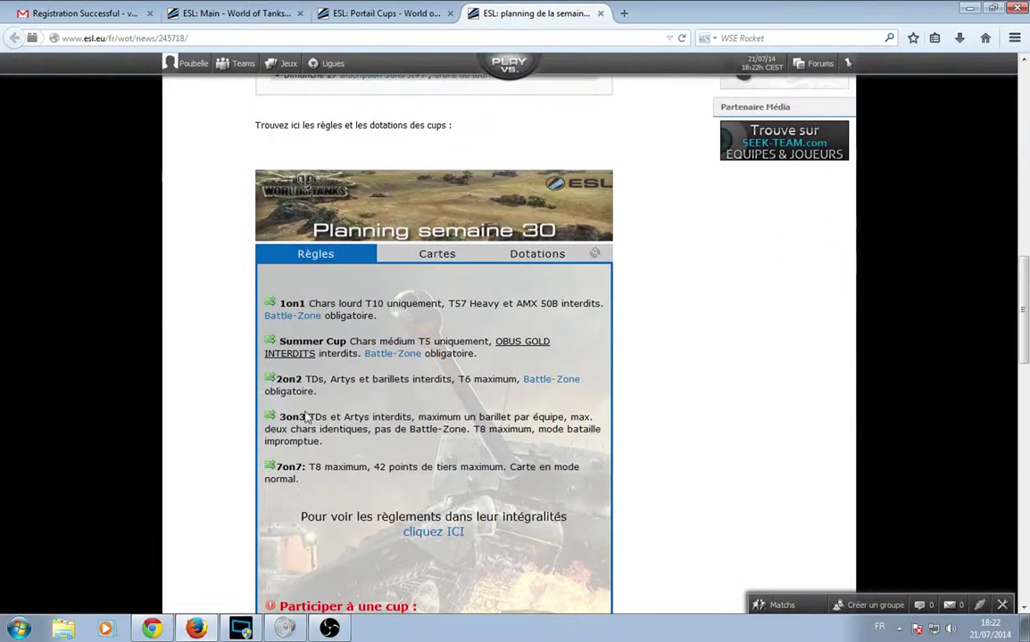
click(422, 257)
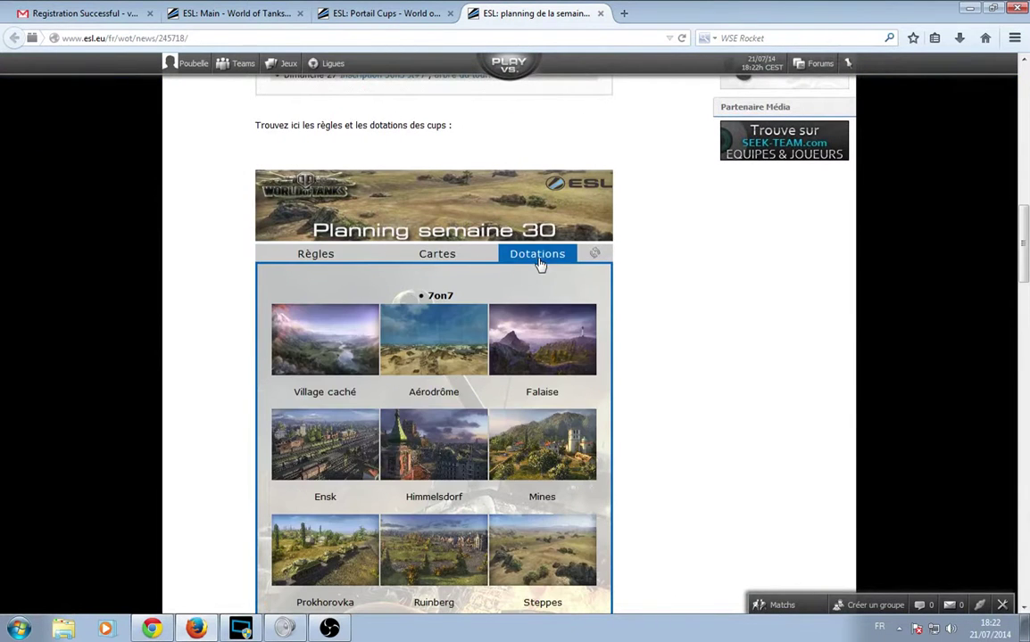
click(539, 255)
scroll(384, 330, down, 4)
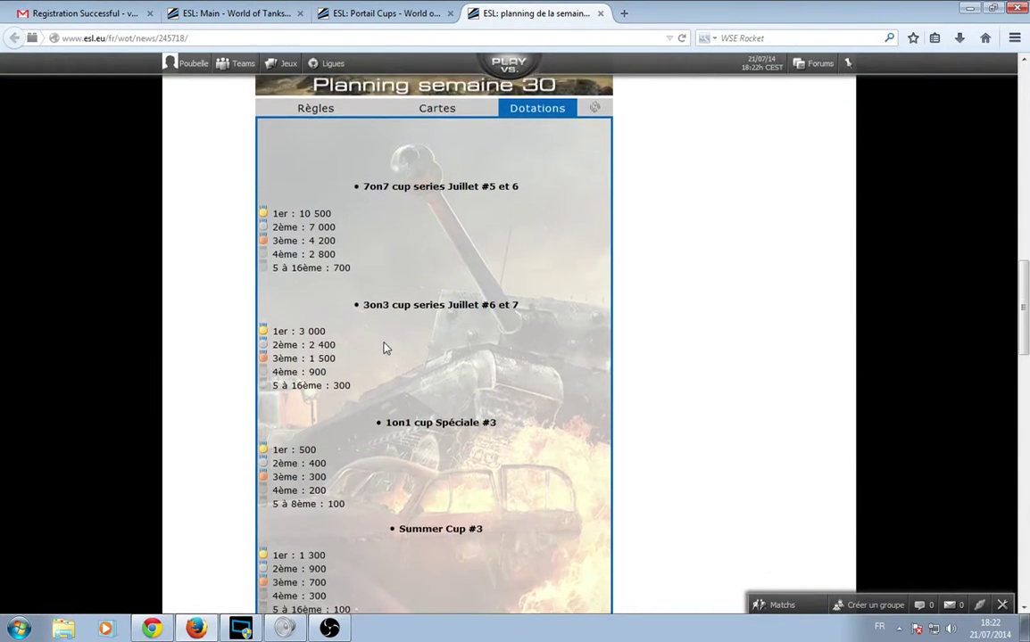
scroll(392, 351, down, 3)
scroll(392, 351, up, 4)
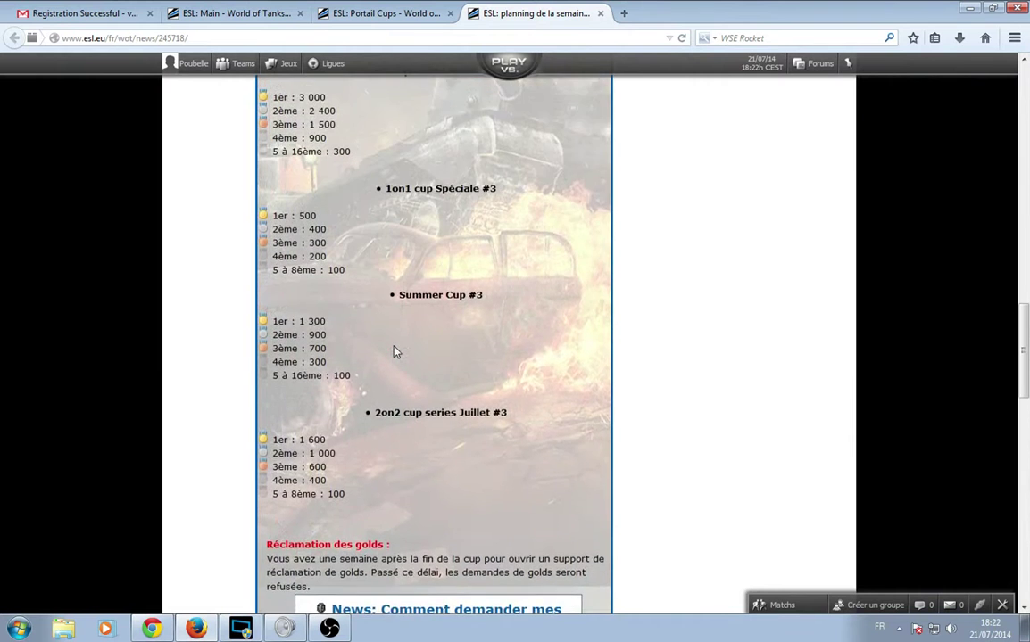
Return to the article's weekly schedule and open the "Inscriptions Summer Cup #3" signup page listed for Mercredi 23
scroll(389, 312, up, 7)
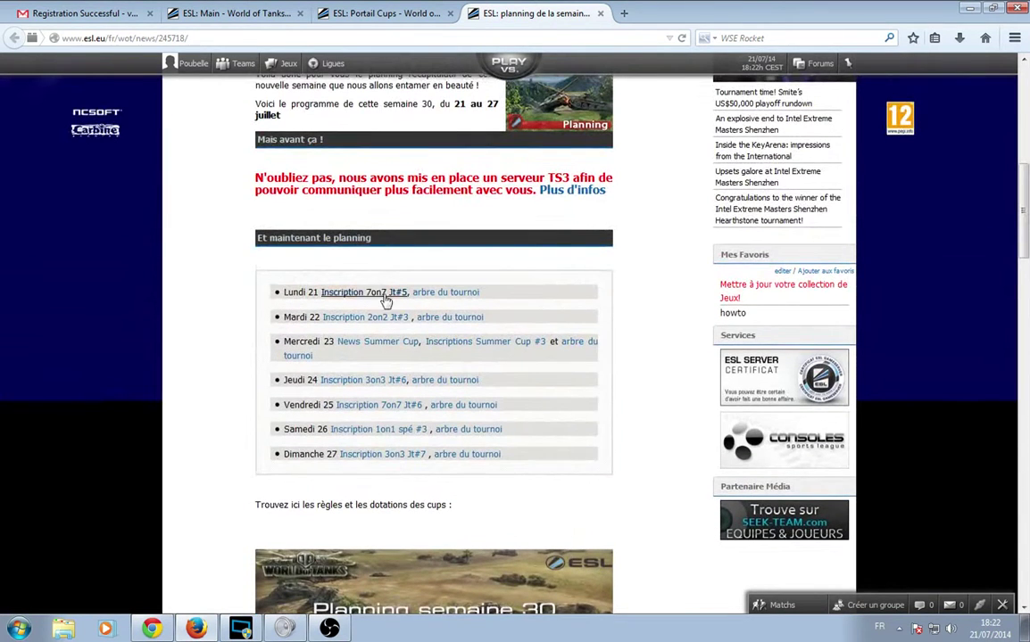
scroll(392, 322, up, 2)
scroll(429, 357, down, 2)
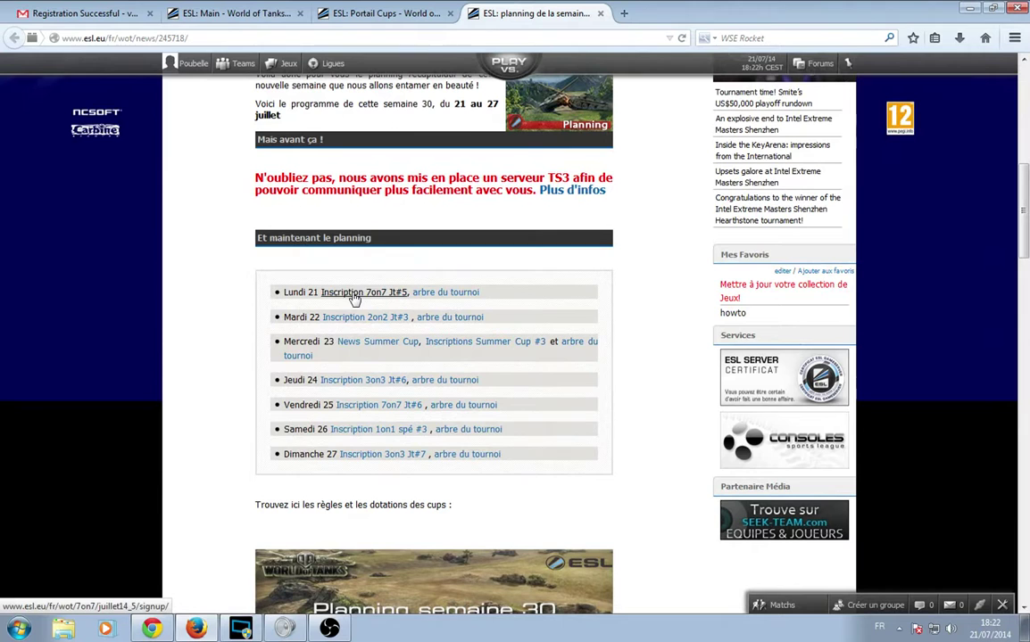
click(430, 346)
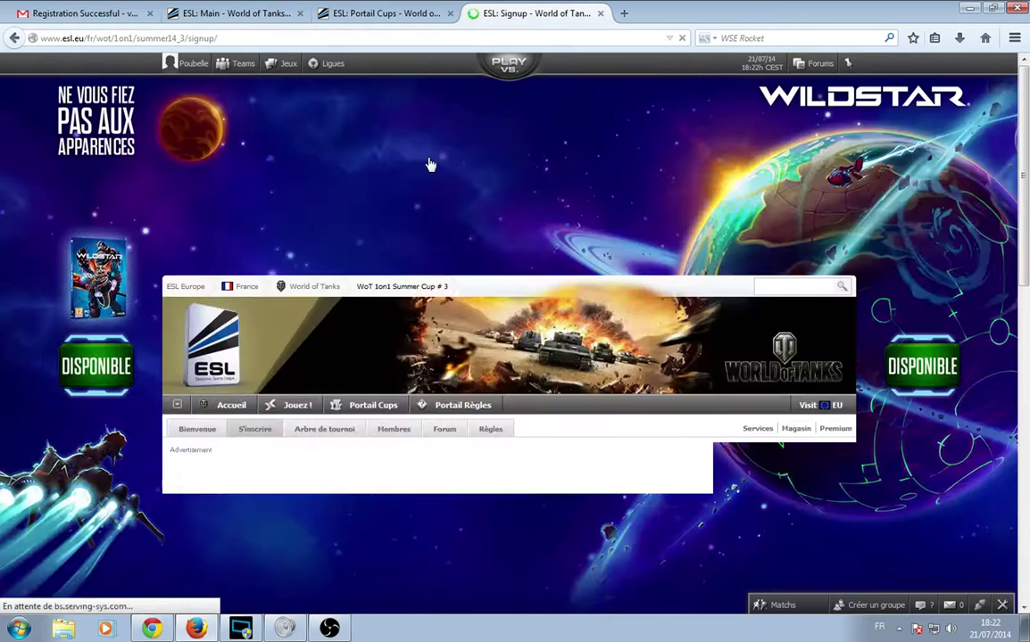
Examine the conditions for joining the World of Tanks 1on1 Summer Cup #3: registration period, residence and required game account
scroll(430, 181, down, 5)
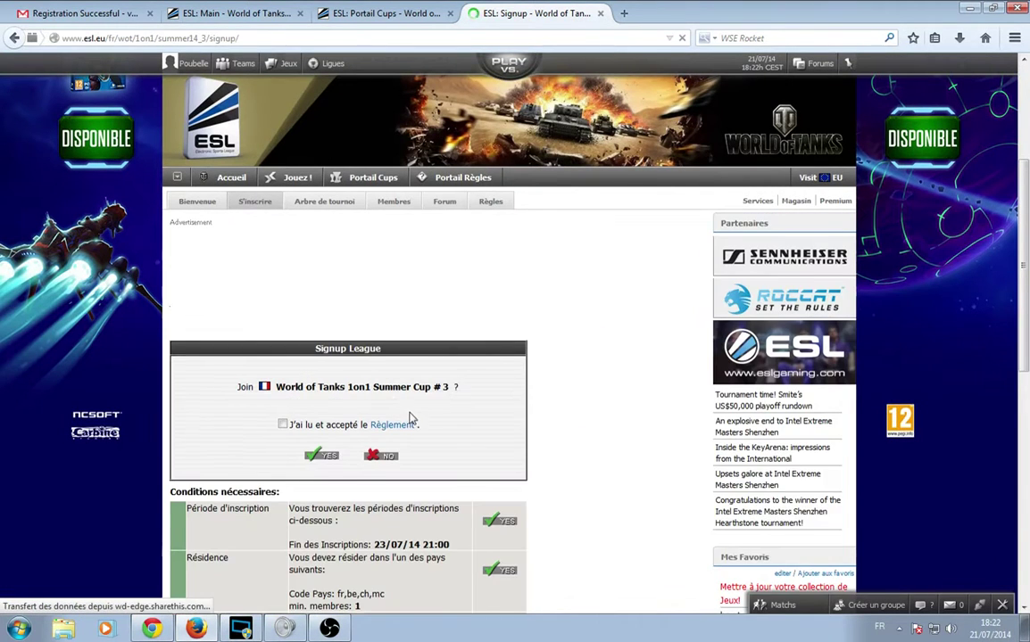
scroll(412, 446, down, 4)
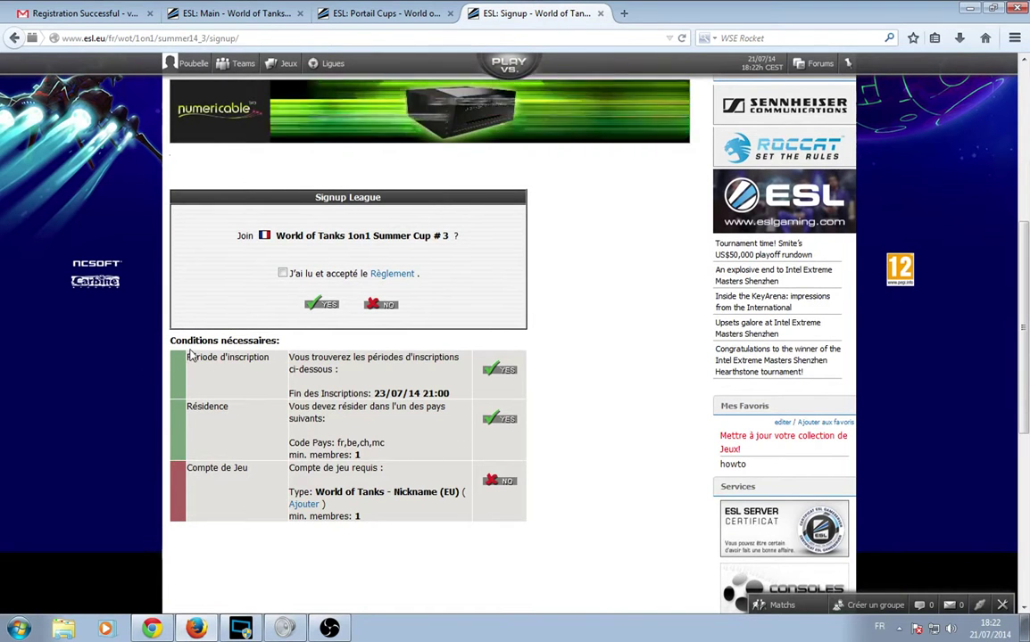
drag(193, 342, 303, 346)
drag(187, 357, 268, 358)
drag(367, 393, 517, 389)
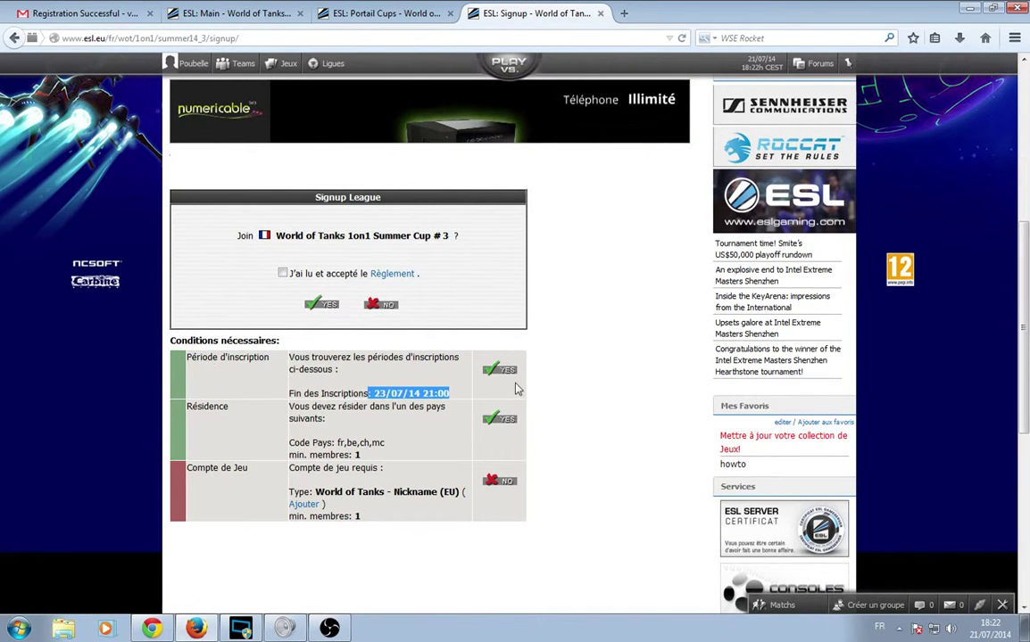
drag(208, 407, 293, 440)
click(326, 496)
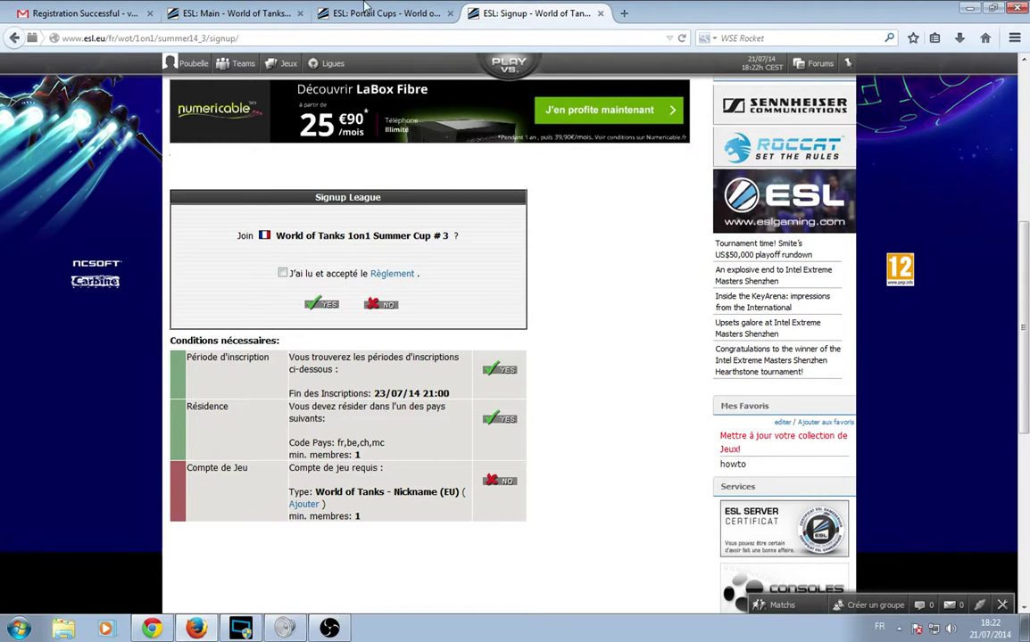
Return to the World of Tanks main page and examine its web address
click(222, 13)
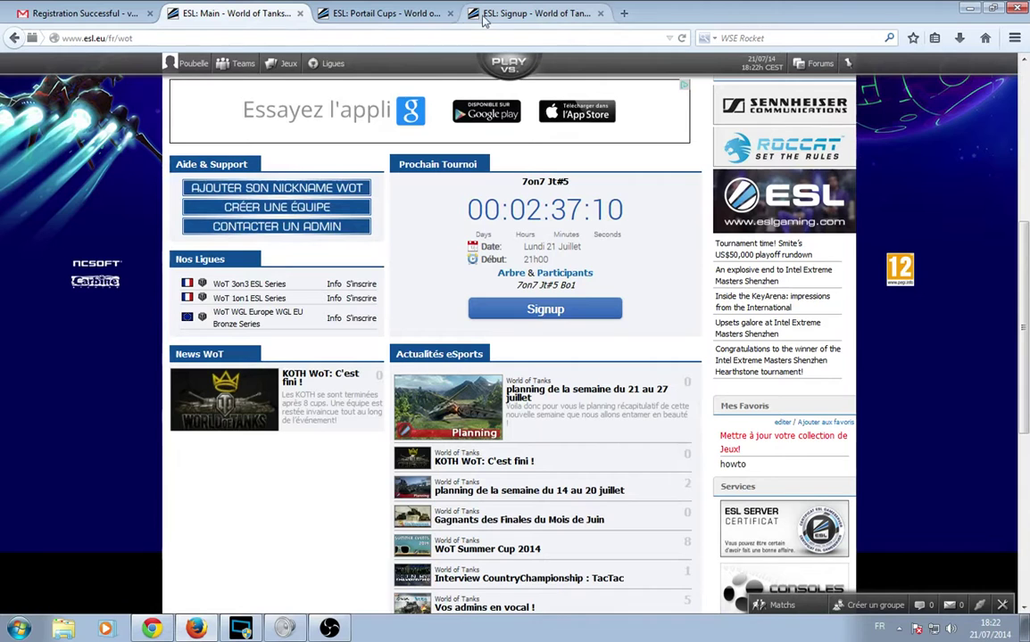
double_click(87, 38)
drag(108, 38, 137, 39)
click(167, 220)
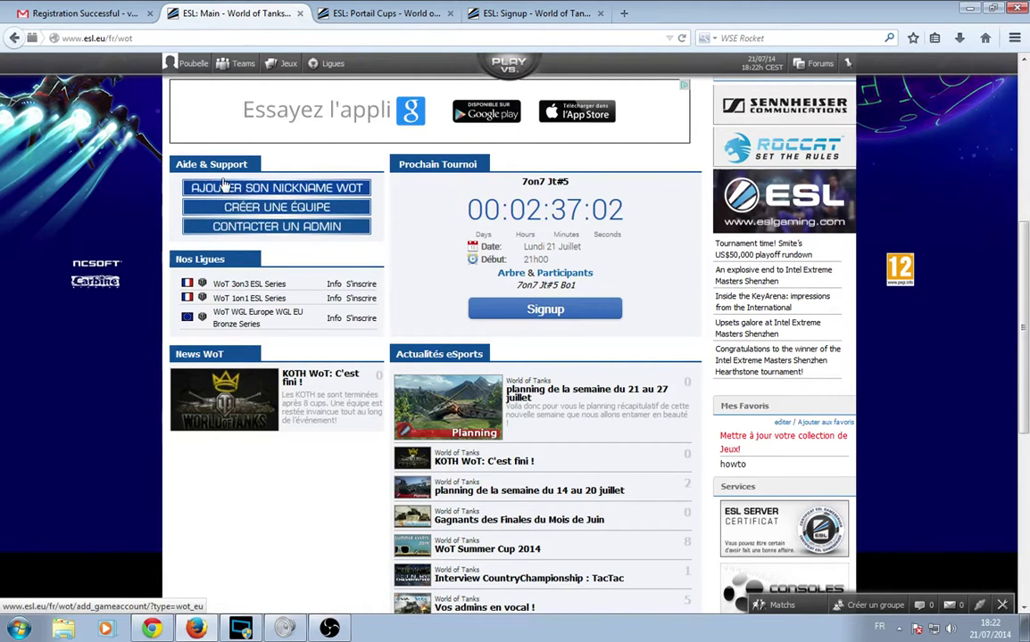
Open the "Ajouter son nickname WoT" form from the World of Tanks page's Aide & Support section
scroll(268, 178, up, 3)
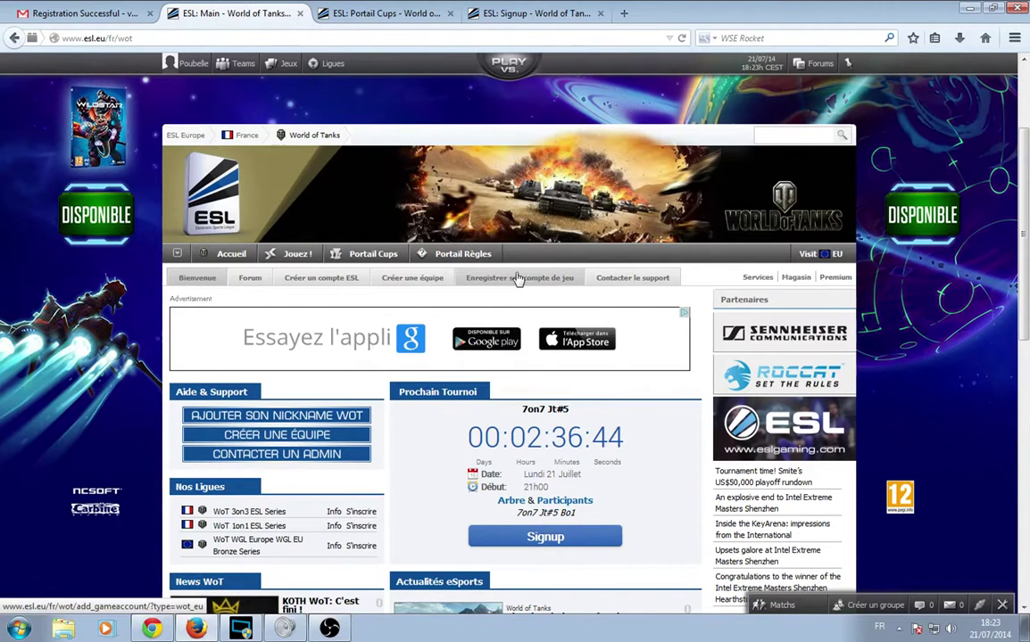
click(319, 415)
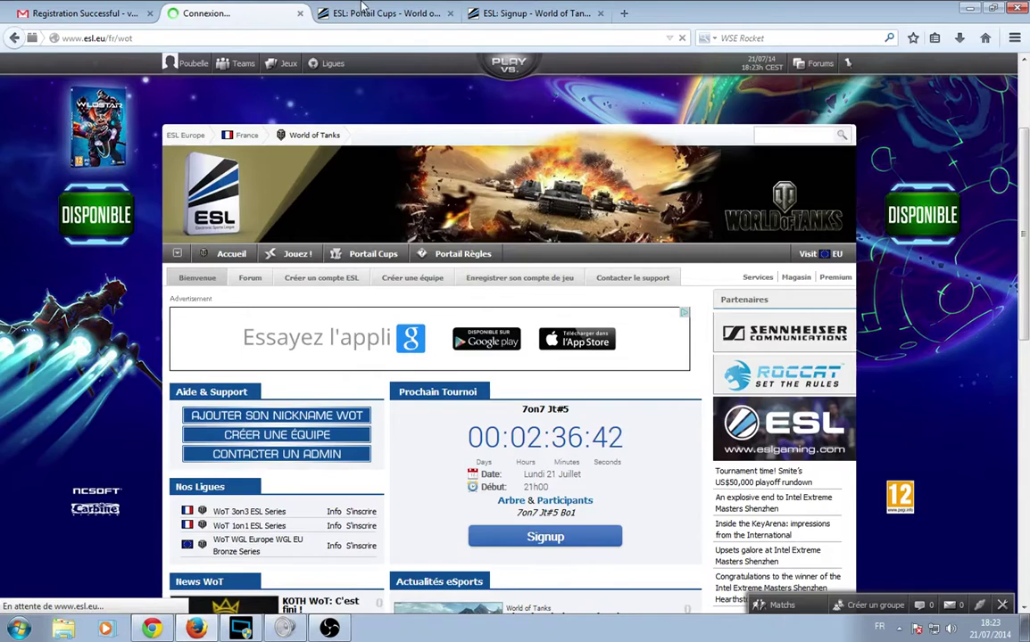
click(383, 17)
click(223, 18)
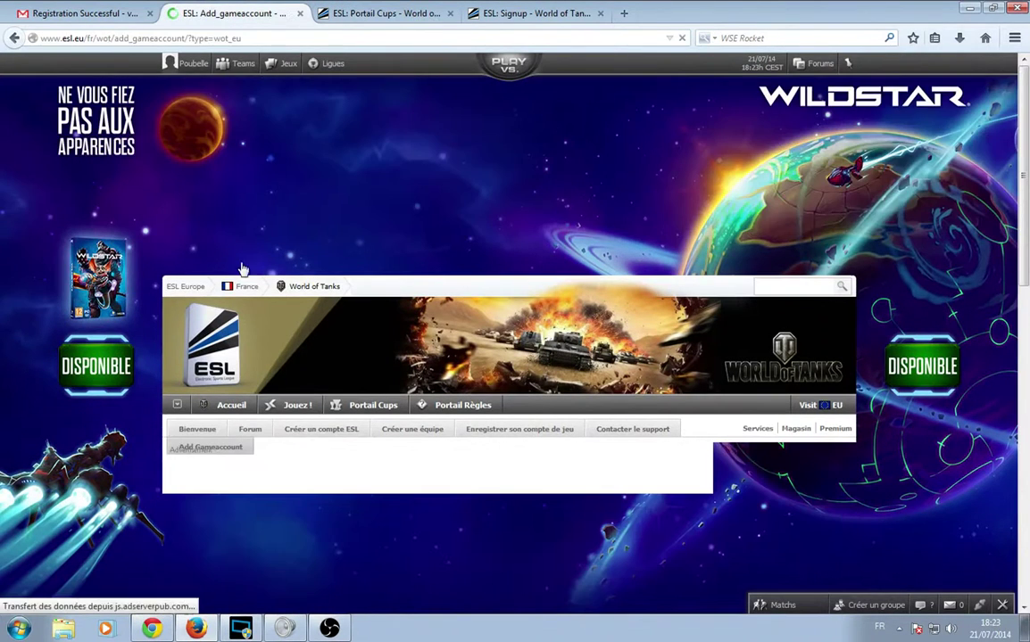
Choose "World of Tanks - Nickname (EU)" as the account type in the Add Gameaccount form
scroll(322, 321, down, 4)
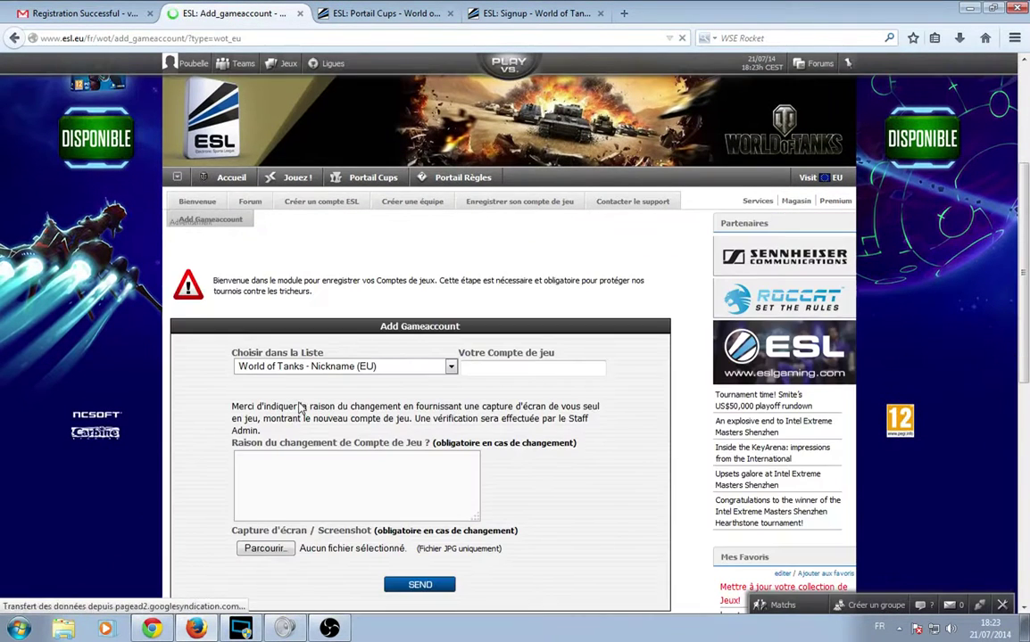
scroll(334, 370, up, 2)
scroll(204, 375, down, 3)
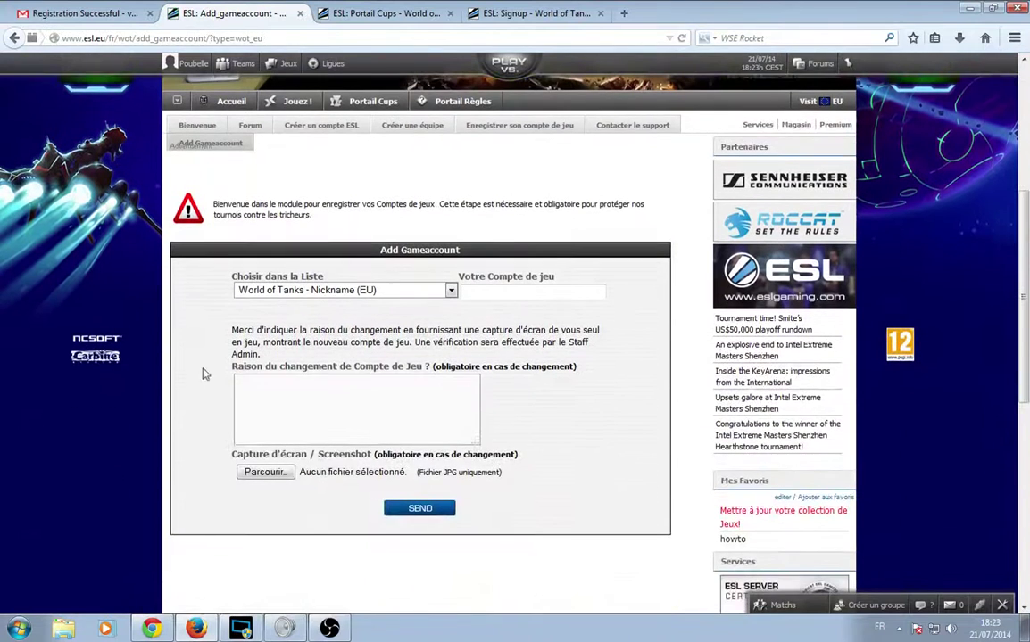
click(375, 290)
click(370, 302)
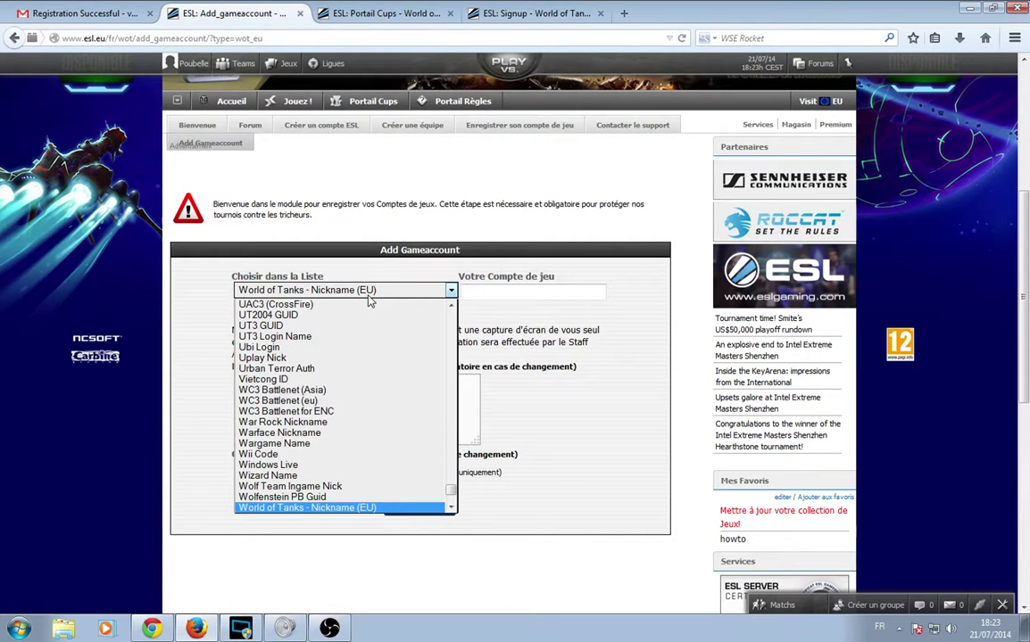
scroll(353, 402, down, 1)
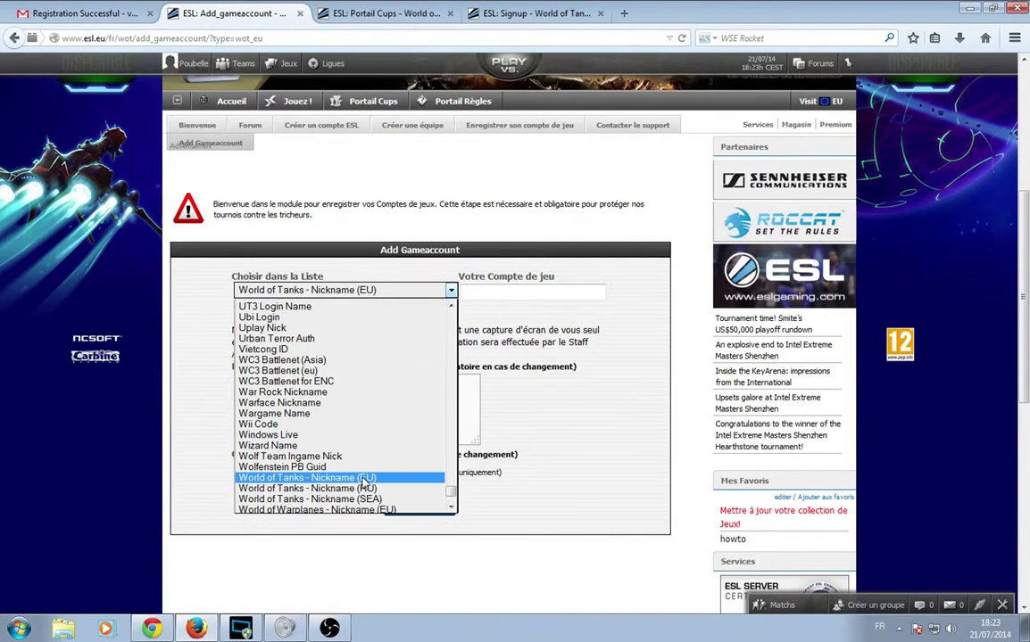
scroll(364, 482, down, 1)
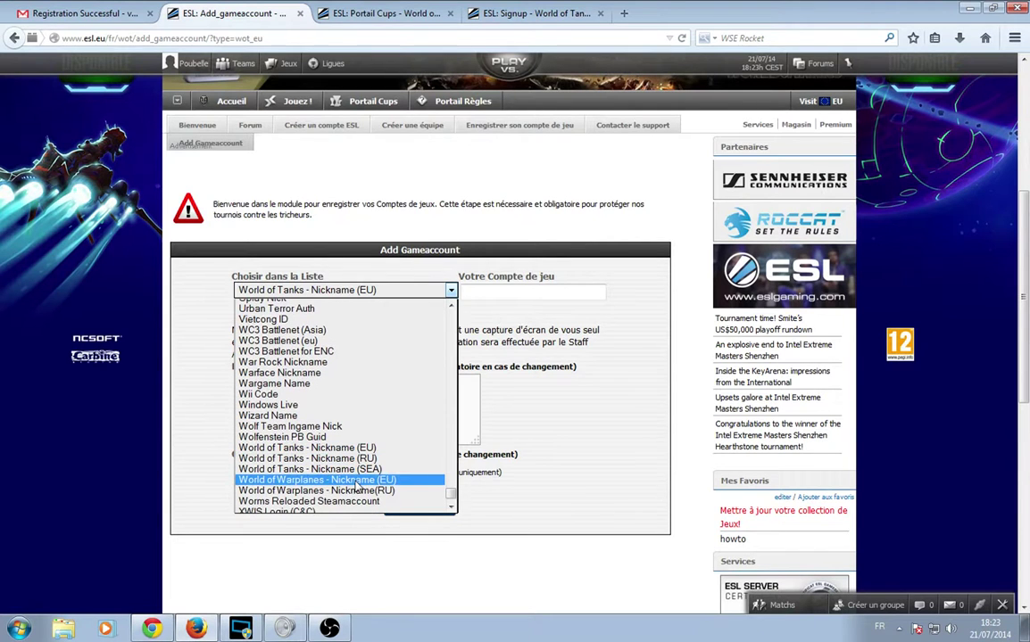
click(374, 446)
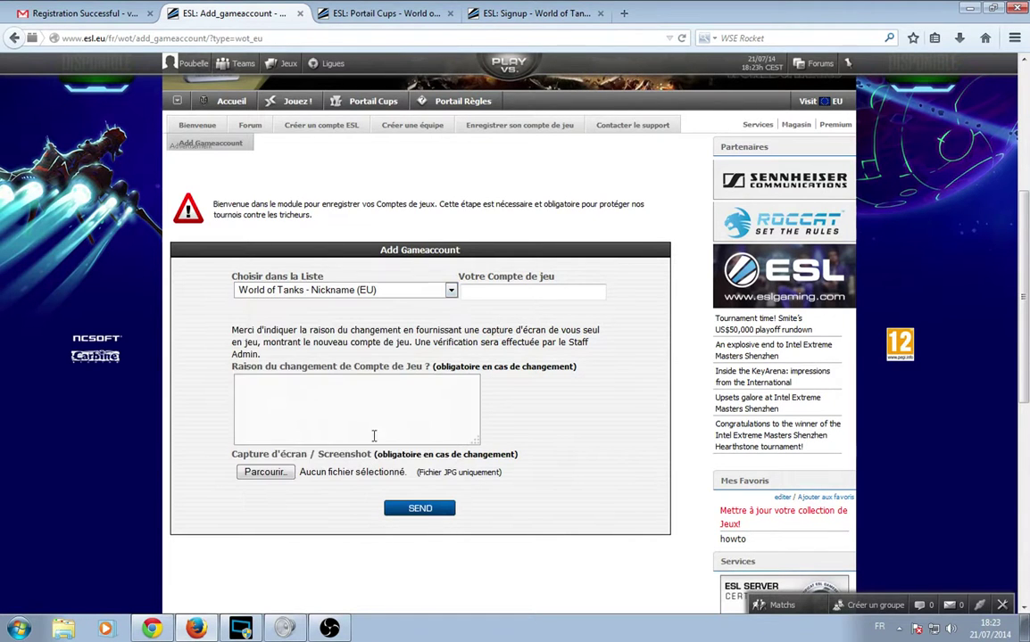
Try to register the game account nickname "Ping0uin", leaving the change reason and screenshot empty, and submit the form
click(504, 296)
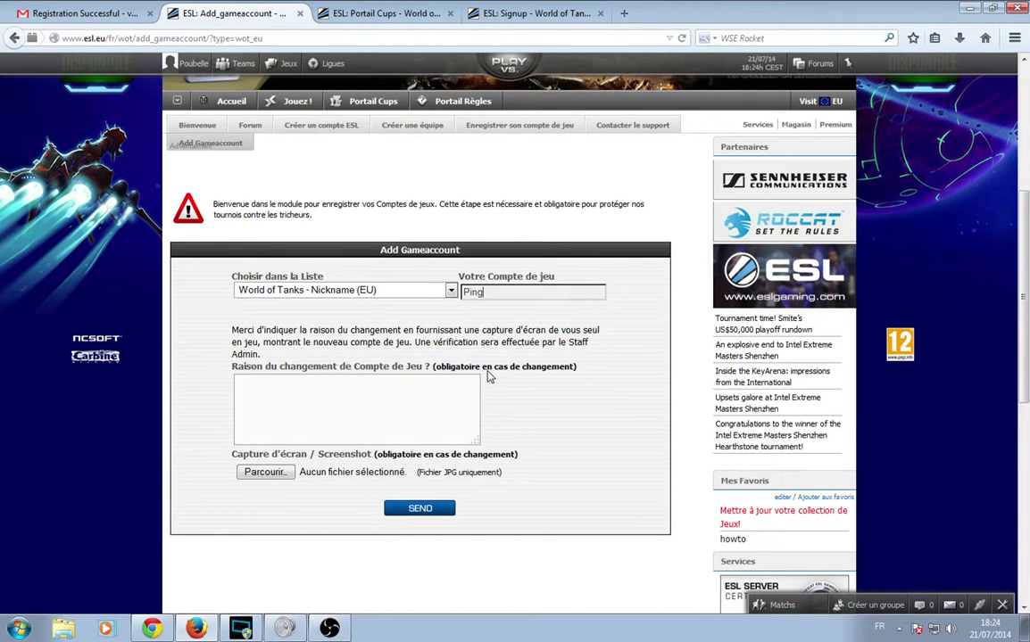
text(oui)
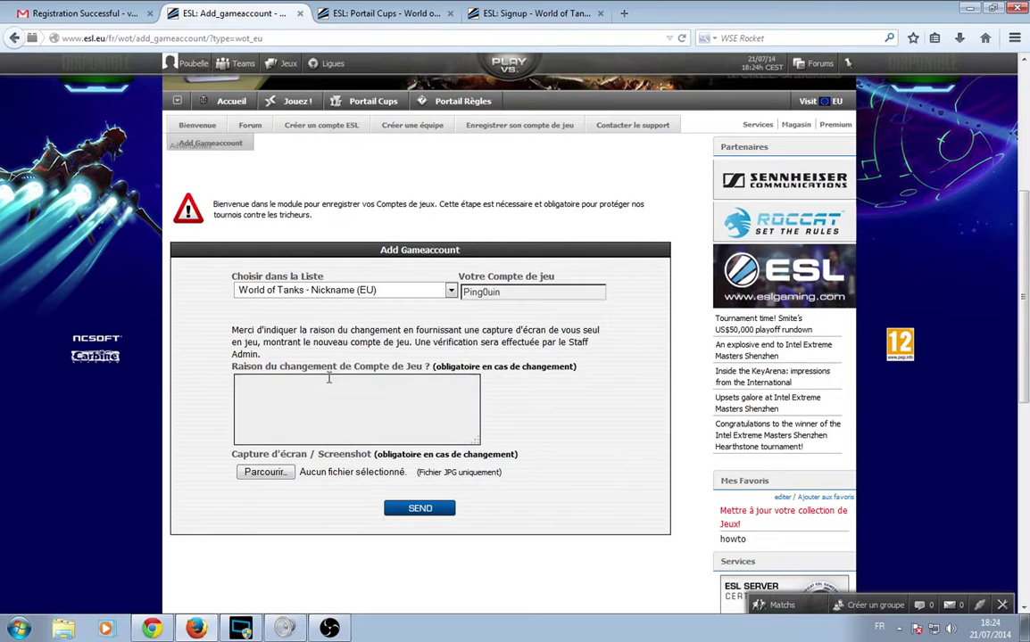
click(313, 407)
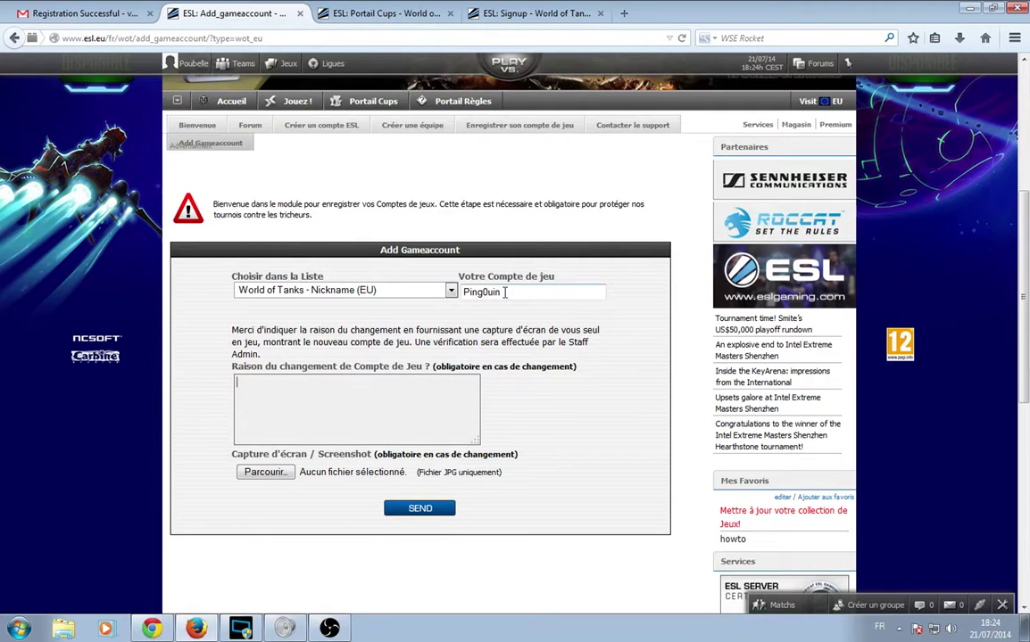
drag(511, 291, 422, 266)
click(339, 402)
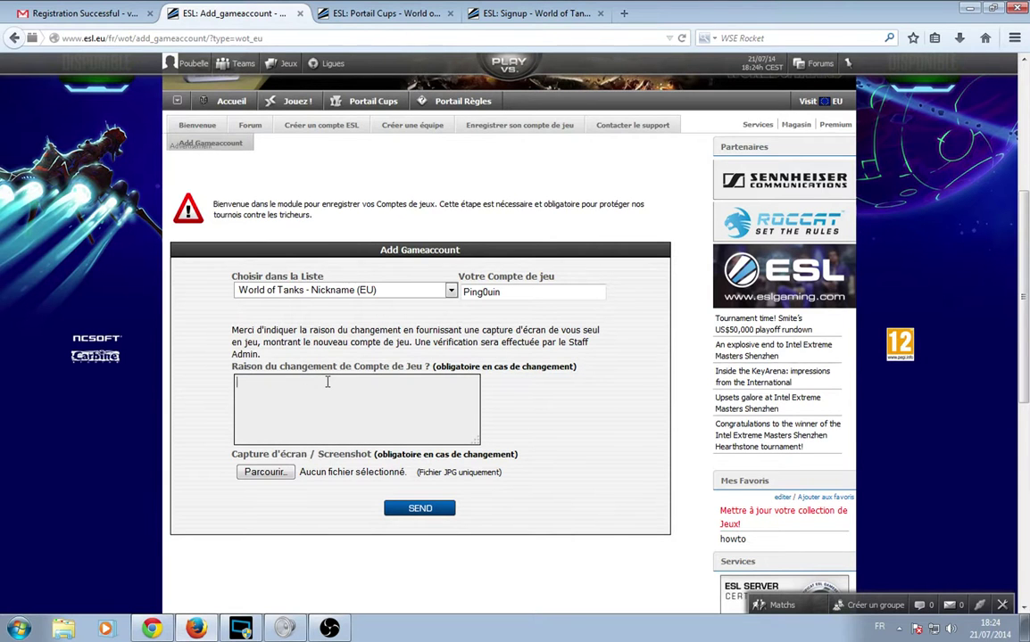
click(264, 474)
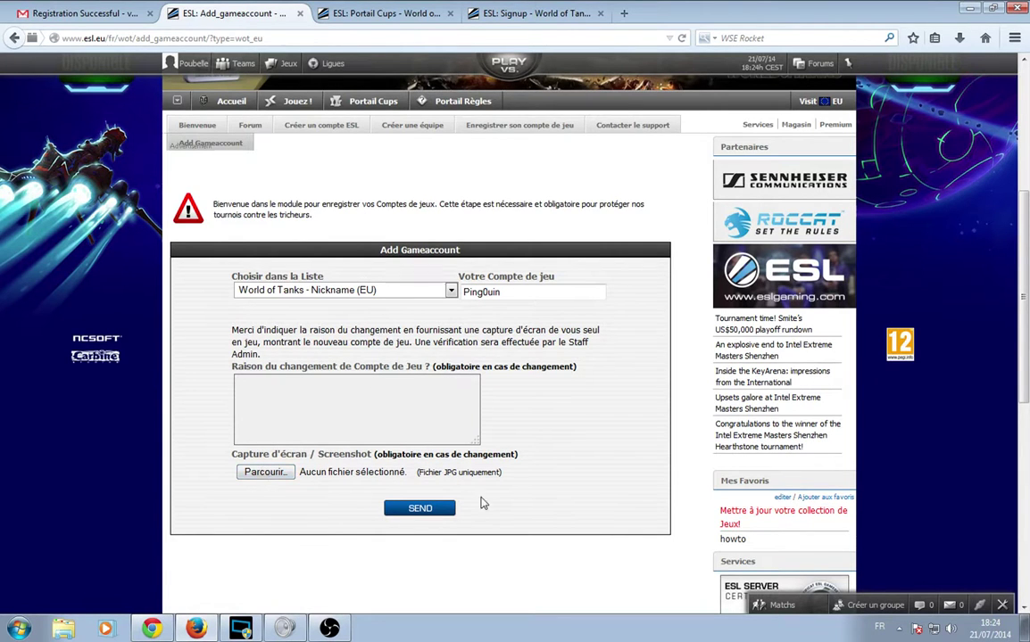
click(441, 509)
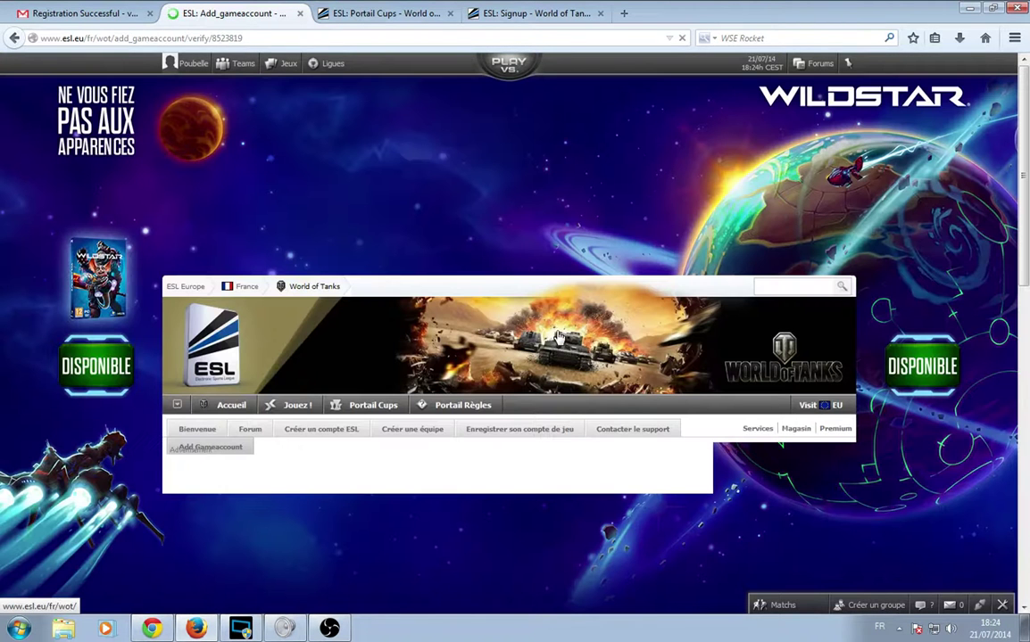
Try to register "cochonmalade" as the World of Tanks EU game account and submit the form
scroll(556, 338, down, 5)
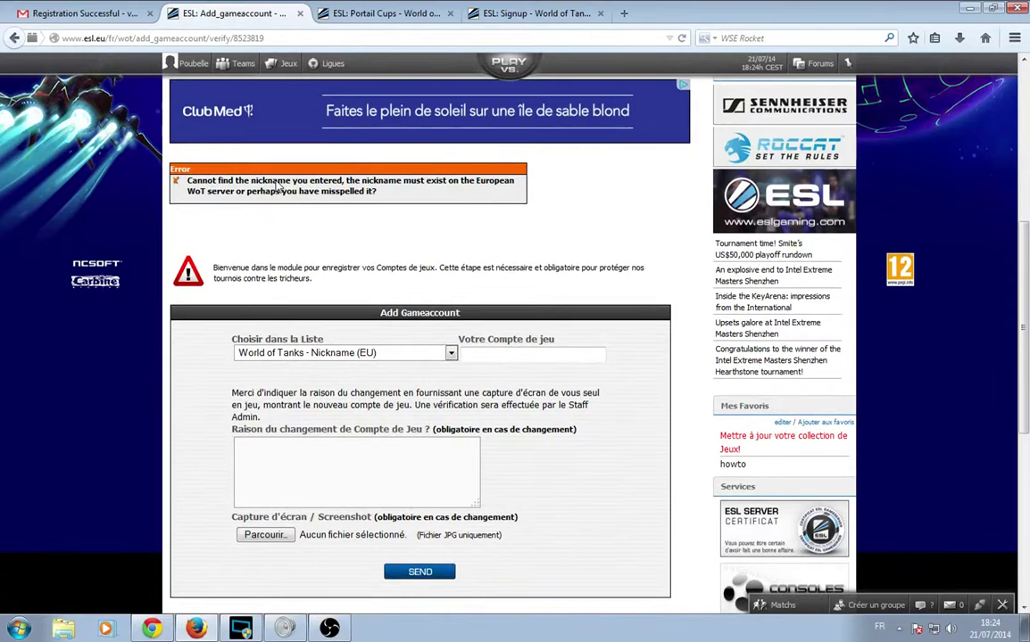
click(552, 341)
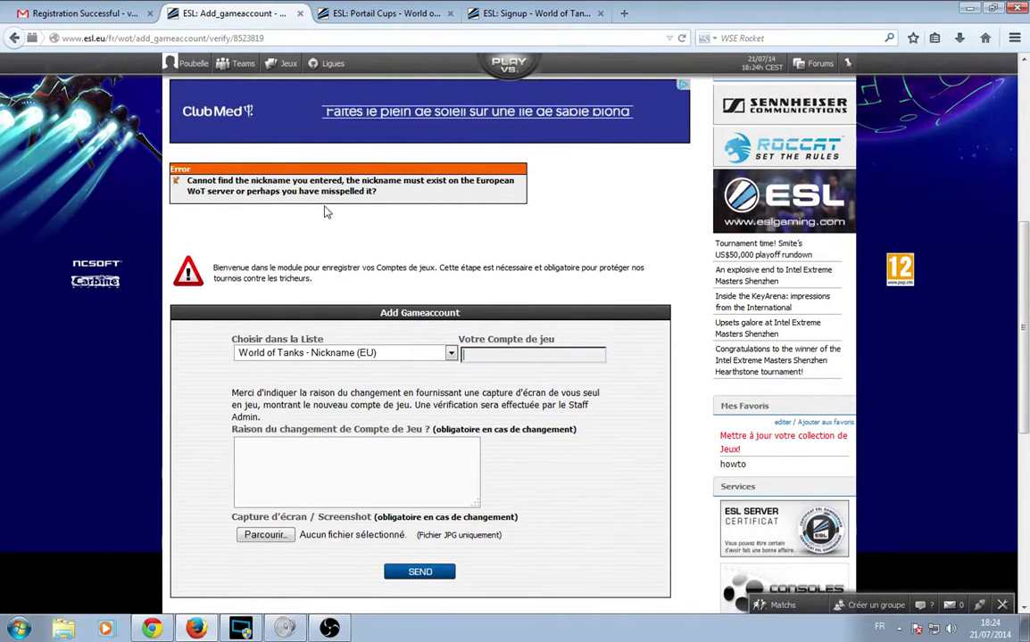
text(cochonmala)
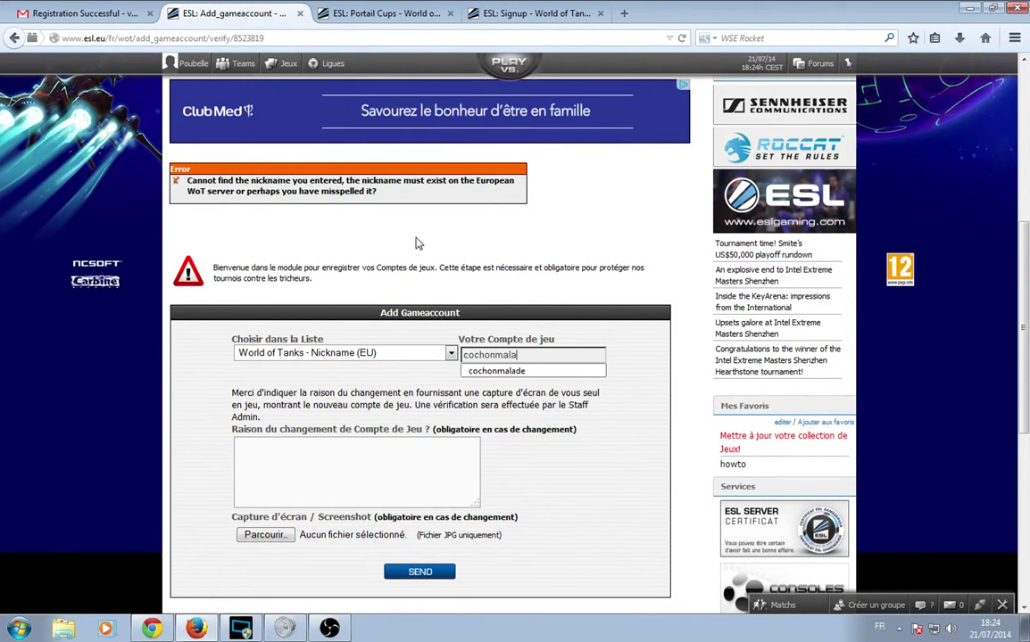
text(de)
click(393, 575)
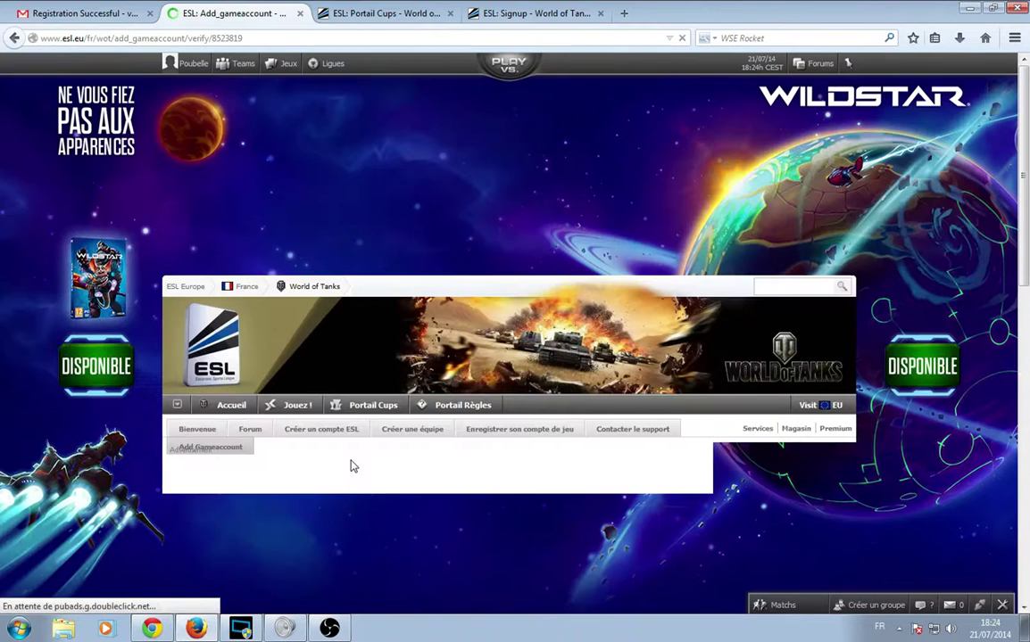
Try submitting "vegeta" as the World of Tanks - Nickname (EU) game account and decline the entry at data verification
scroll(350, 449, down, 5)
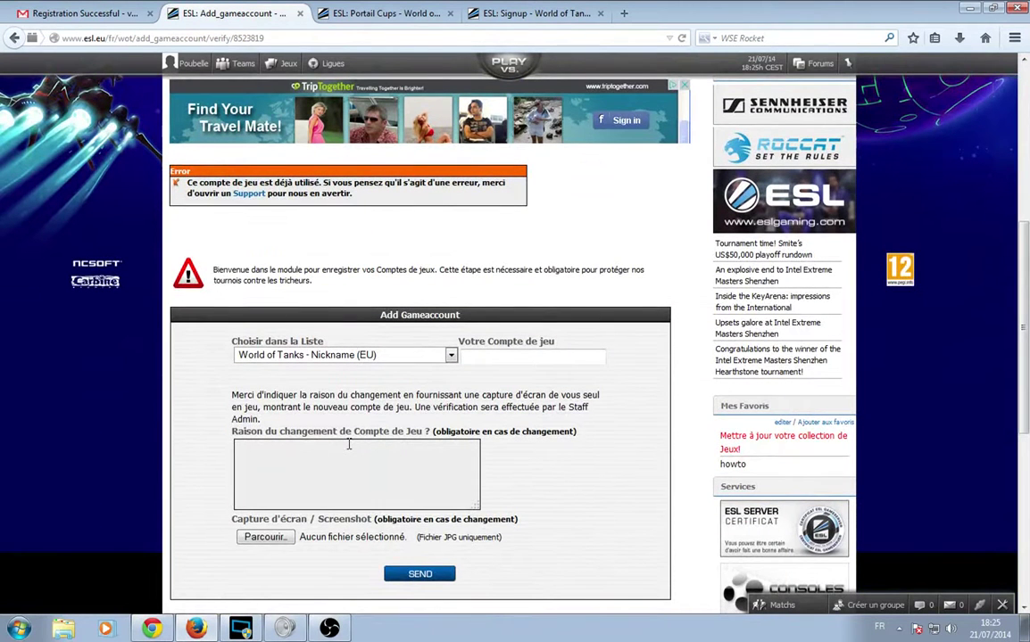
click(501, 363)
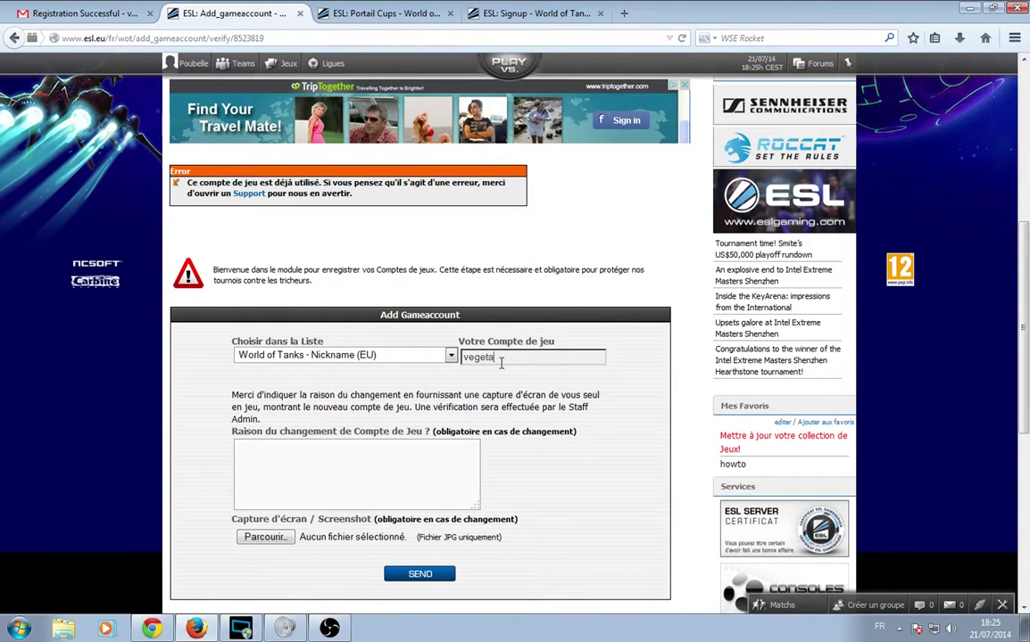
click(421, 577)
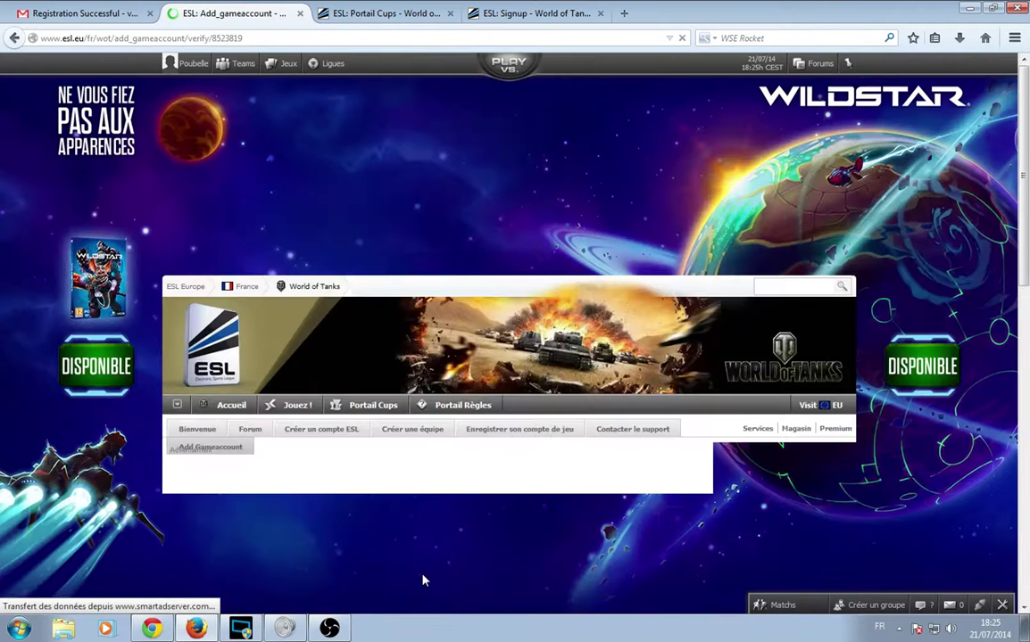
scroll(357, 495, down, 3)
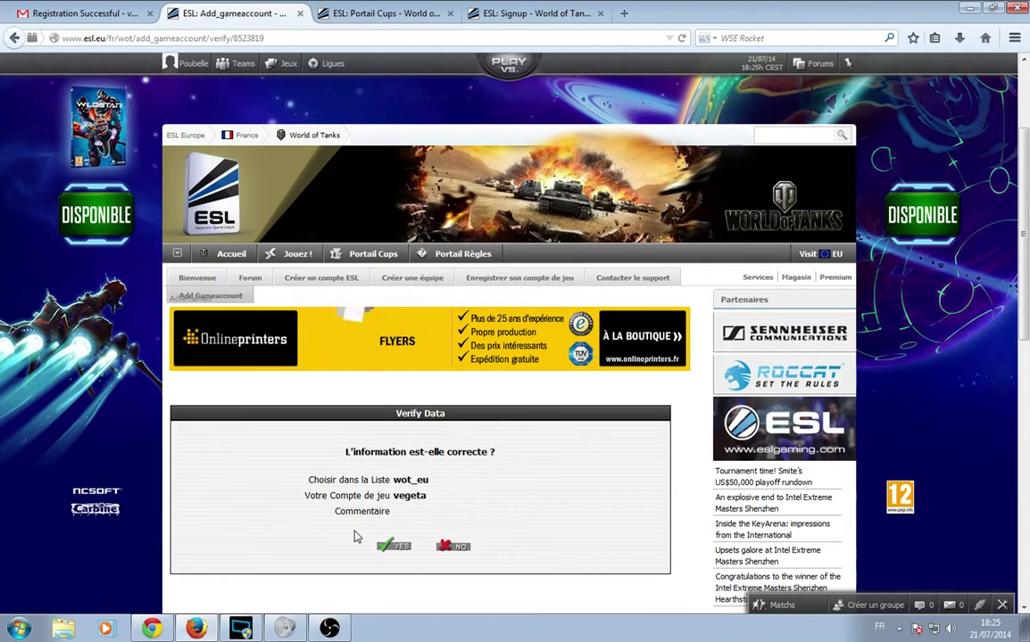
click(464, 555)
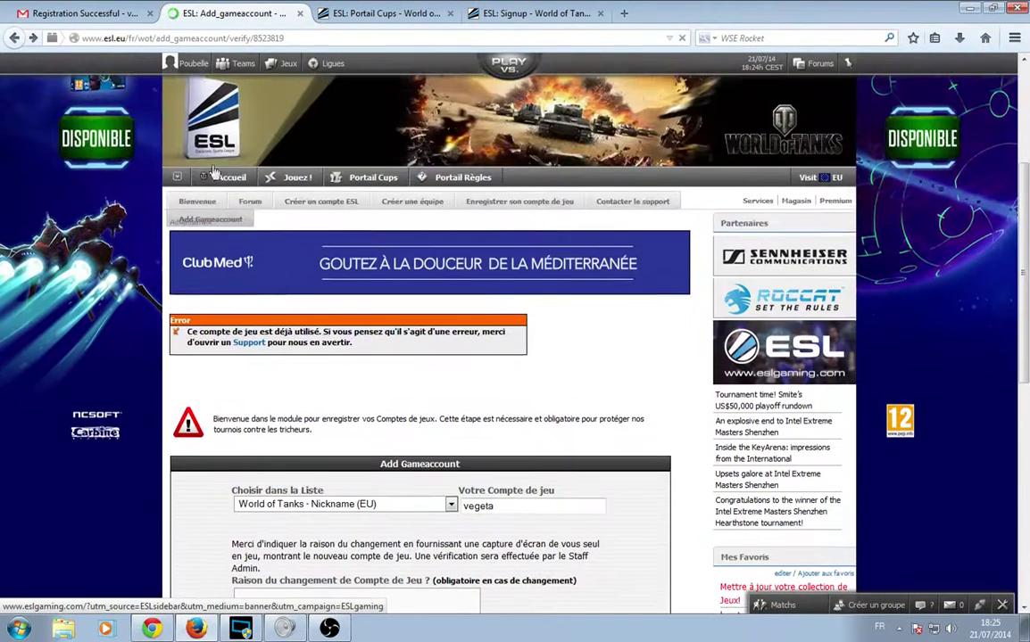
drag(159, 37, 685, 61)
key(BackSpace)
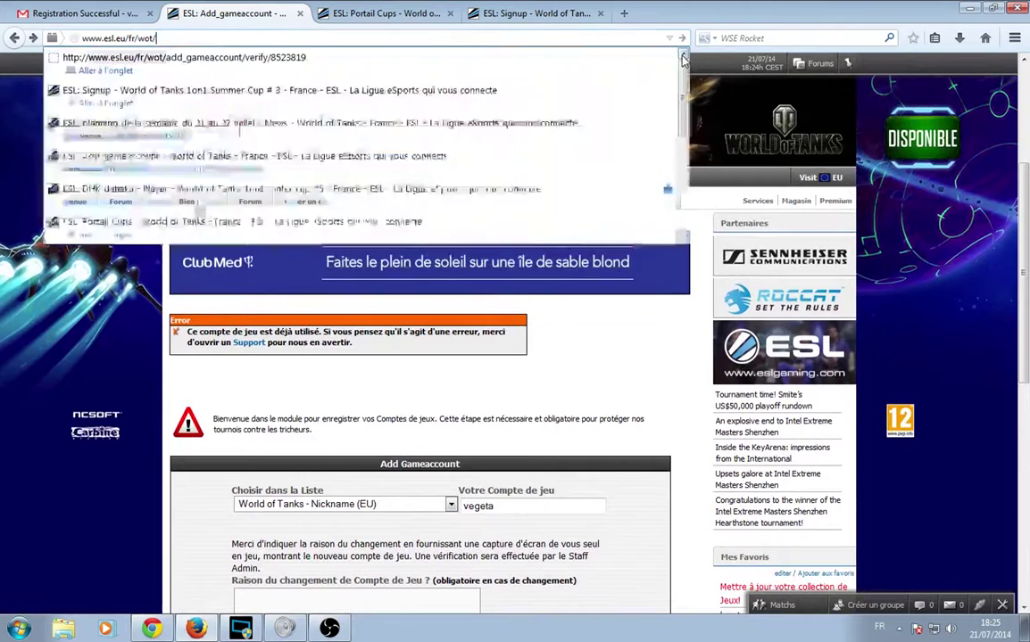
key(Return)
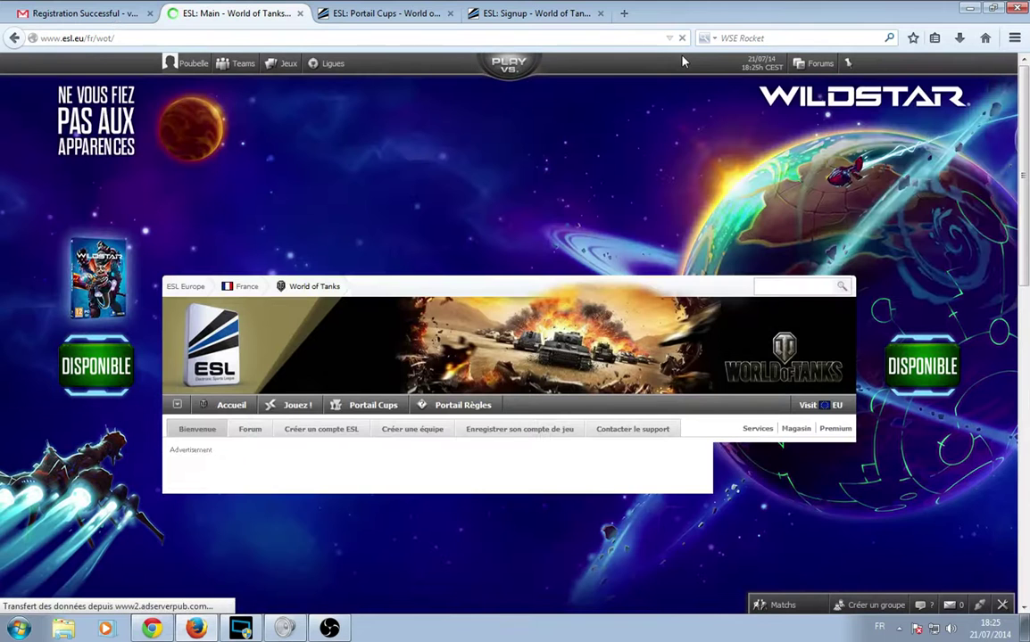
scroll(397, 261, down, 1)
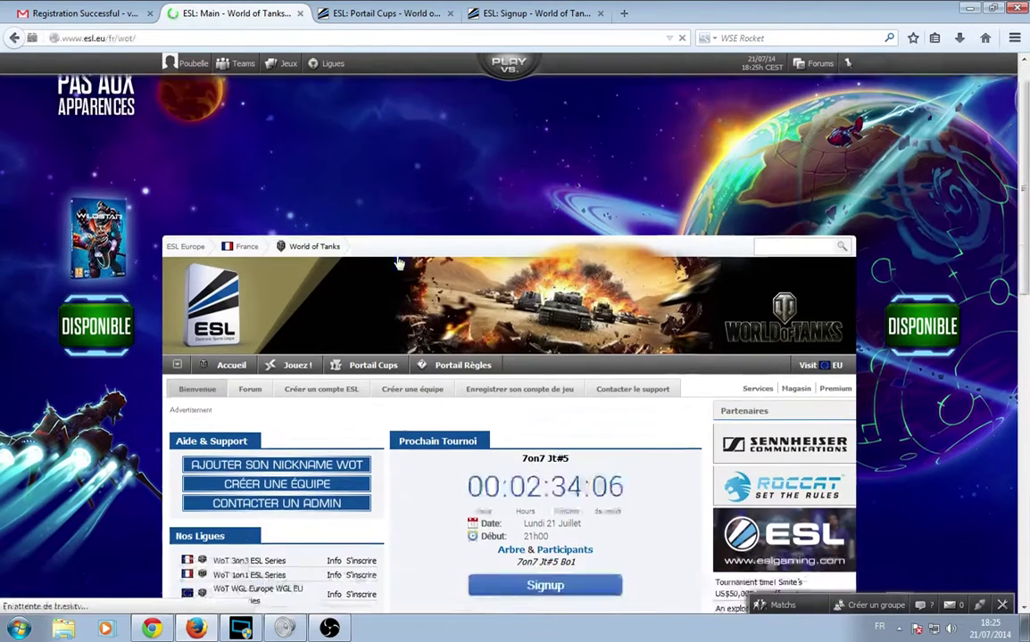
scroll(399, 263, down, 3)
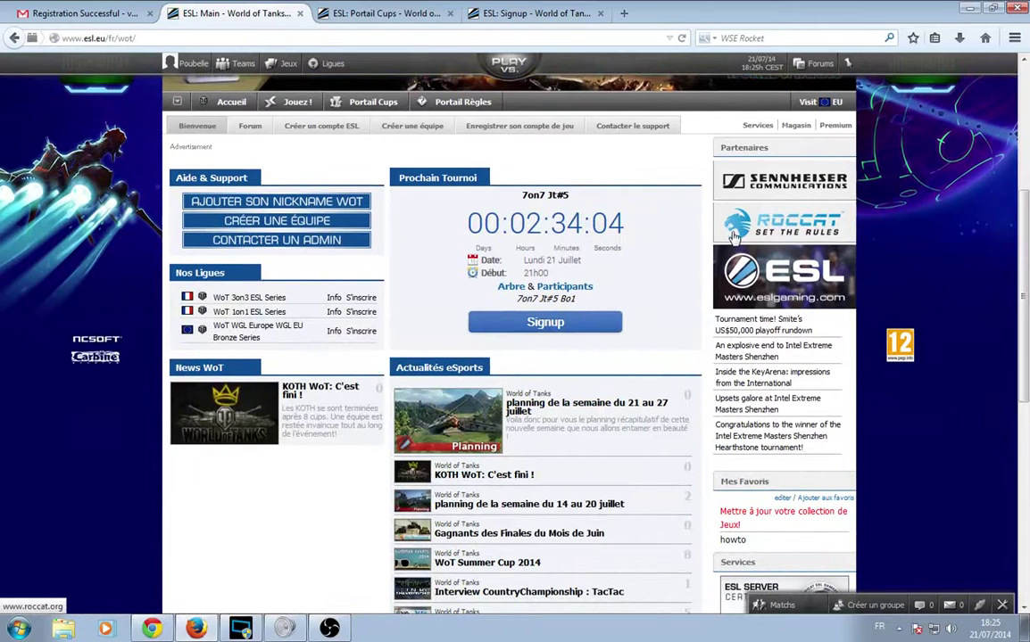